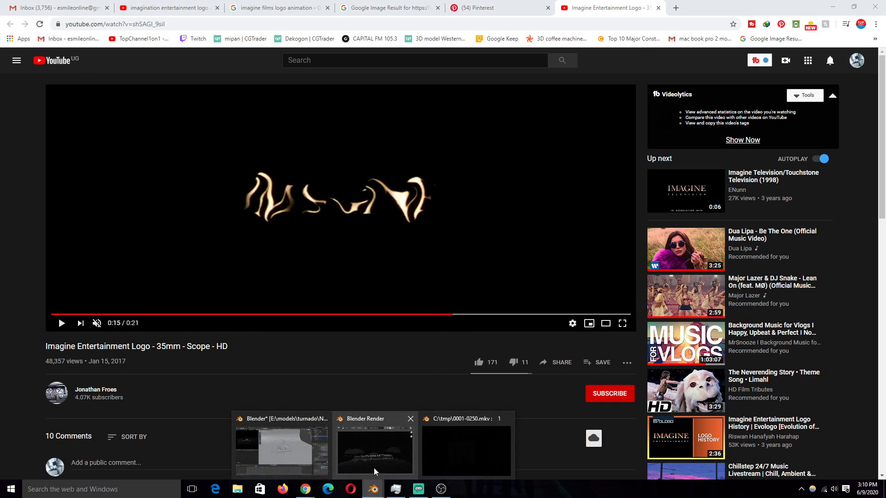
- Switch from the YouTube logo video to the Blender render and main scene windows
left_click(372, 452)
left_click(300, 454)
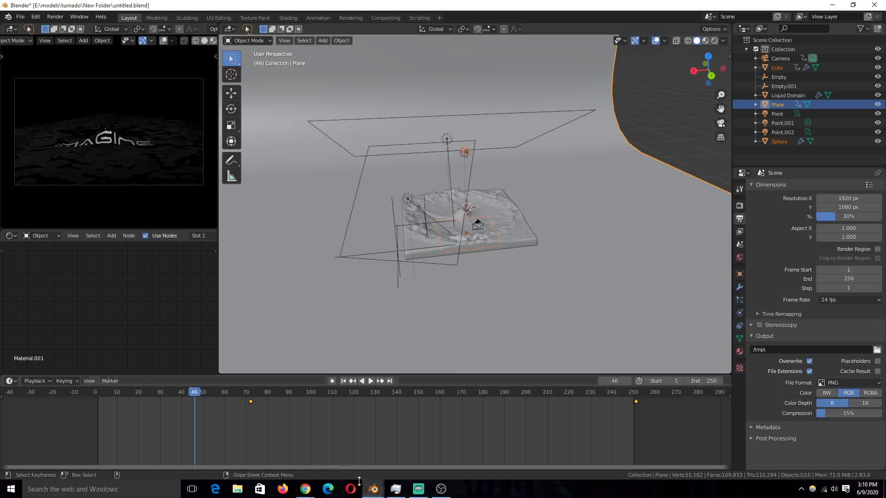
left_click(475, 444)
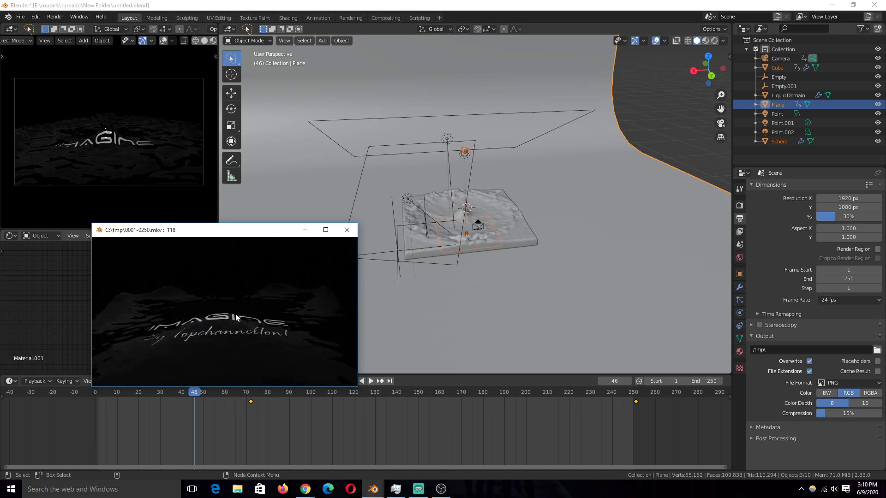
left_click_drag(143, 361, 71, 347)
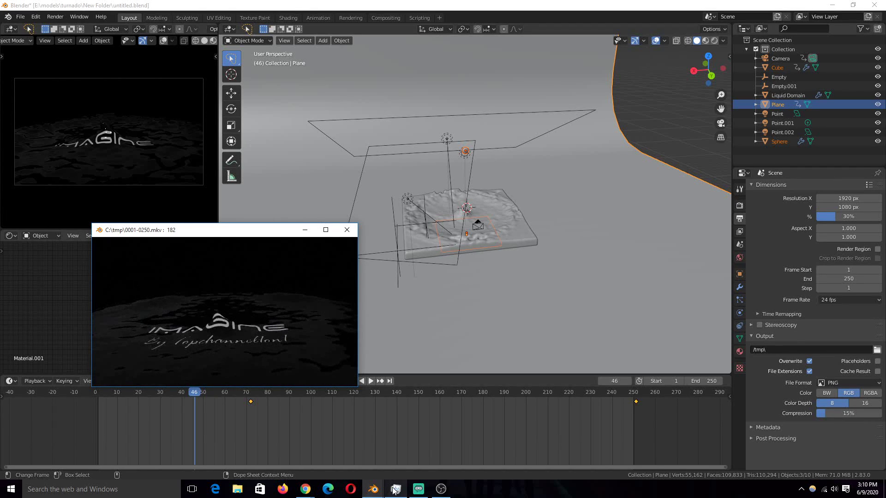
left_click(374, 490)
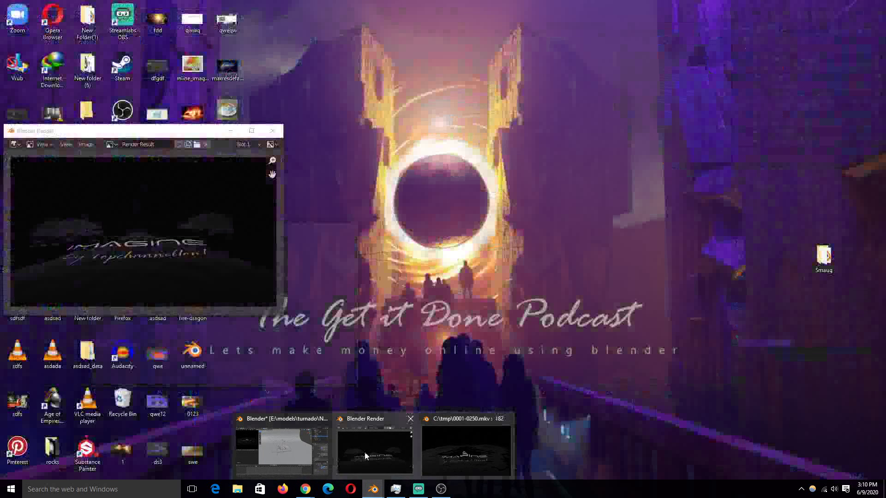
left_click(289, 454)
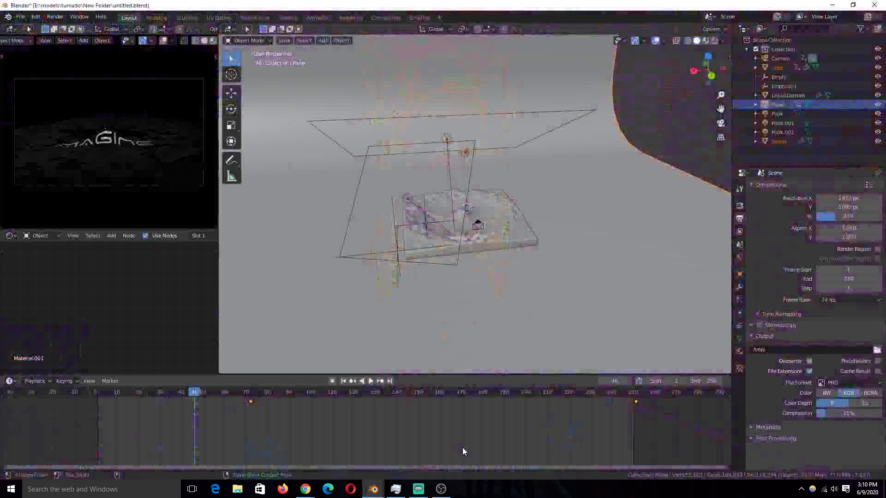
left_click(56, 17)
left_click(78, 66)
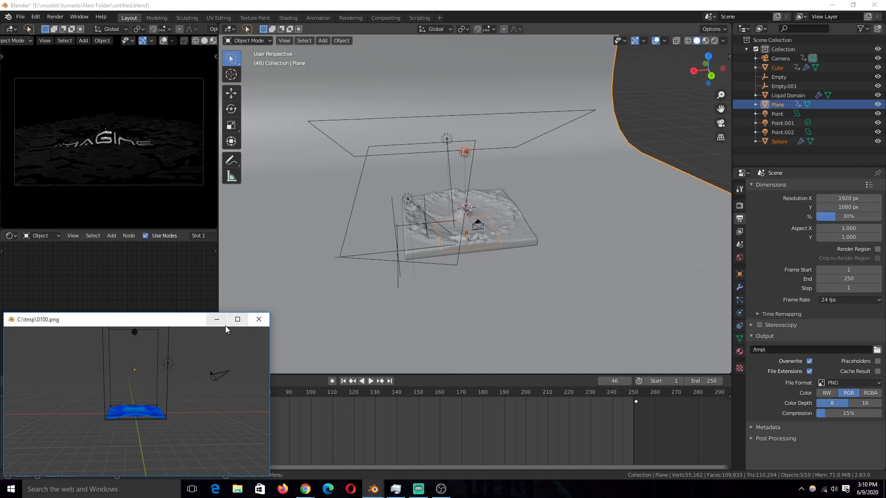
left_click(259, 320)
- Adjust the view of the backdrop and save the blend file
middle_click_drag(371, 257, 325, 255)
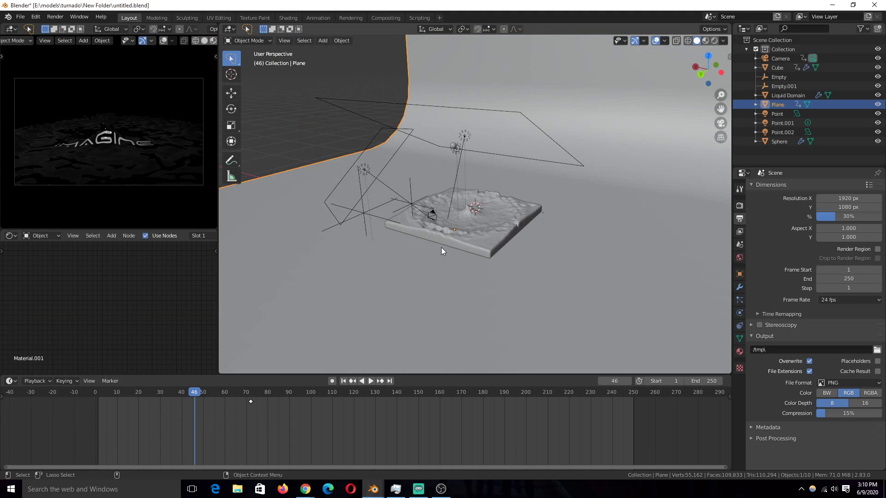
scroll(441, 247, "down", 5)
middle_click_drag(486, 289, 485, 290)
key("ctrl+s")
- Select the Liquid Domain and orbit to a lower angle around it
left_click(481, 206)
scroll(323, 267, "up", 4)
middle_click_drag(502, 183, 340, 287)
scroll(456, 261, "up", 4)
scroll(405, 202, "down", 4)
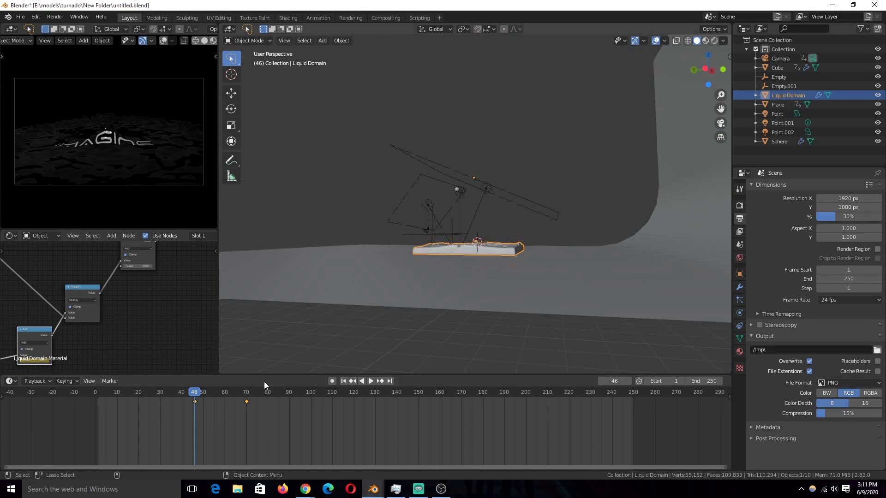
- Set the current frame to 6 and play the rendered frames with Render > View Animation
left_click(82, 436)
left_click(107, 436)
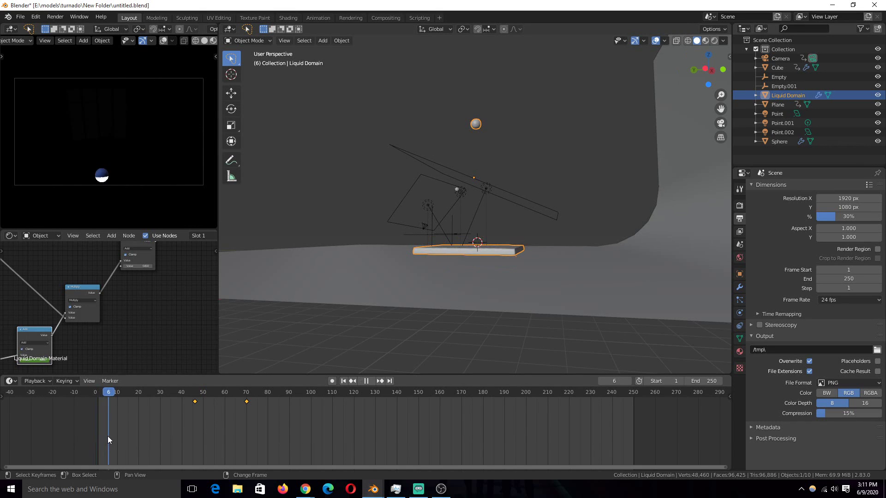
left_click(36, 17)
mouse_move(55, 17)
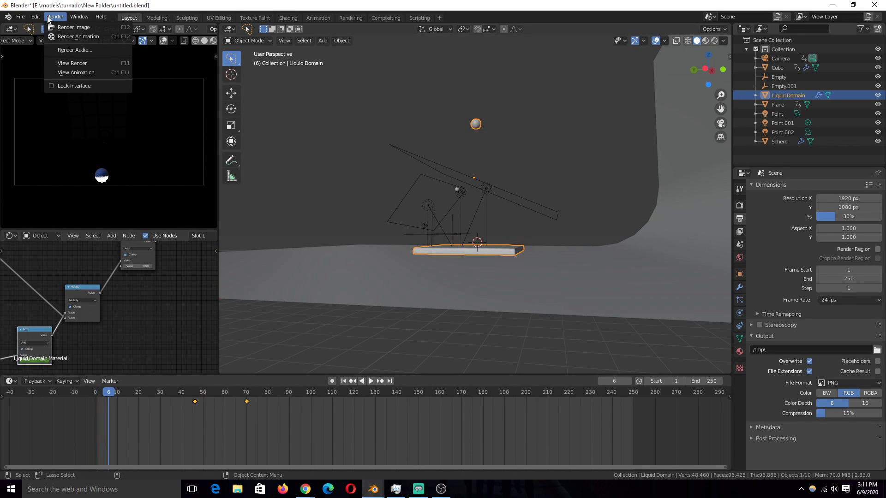
left_click(80, 74)
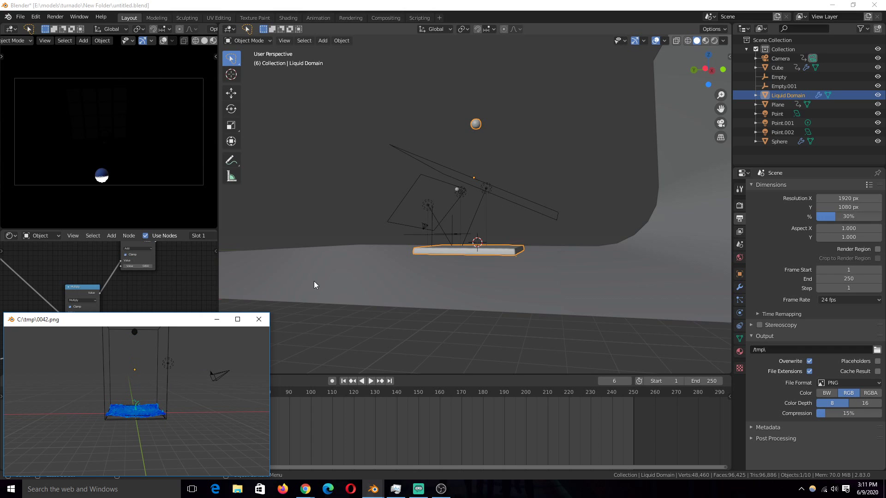
- Send the player behind Blender and set the viewport shading colour to Random
left_click(448, 148)
middle_click_drag(483, 226, 449, 280)
left_click(478, 267)
scroll(450, 280, "up", 2)
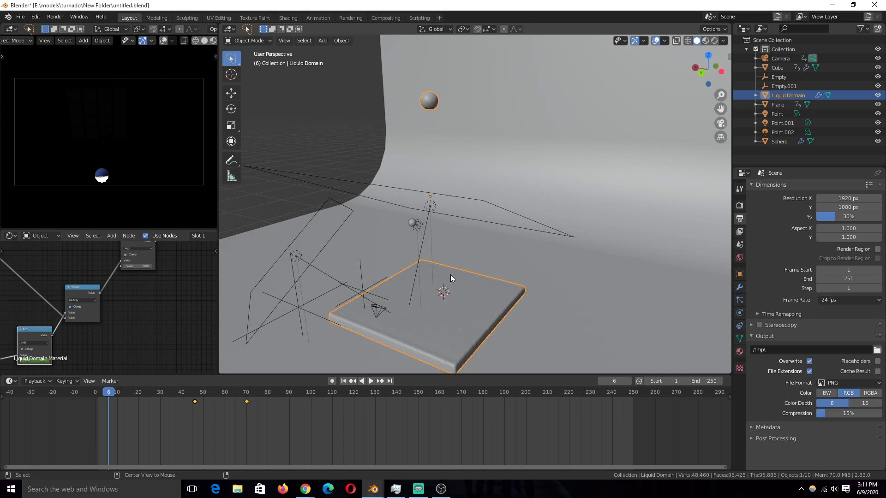
left_click(723, 41)
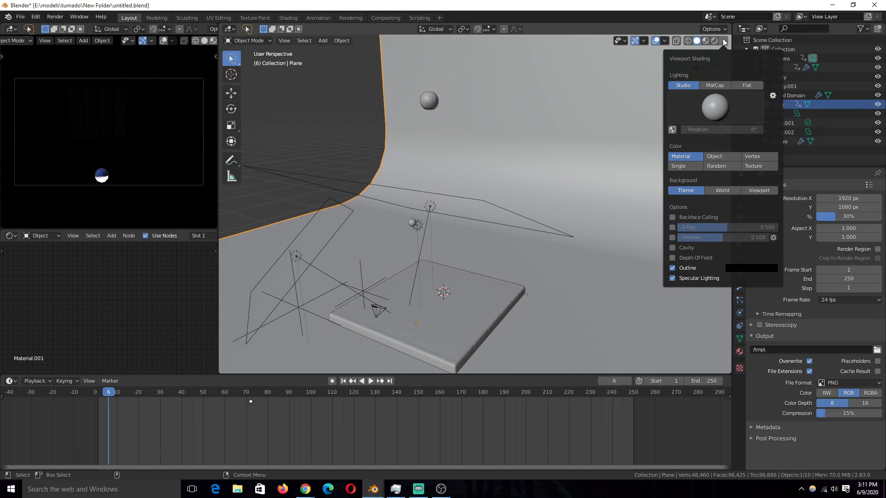
left_click(720, 170)
- Hide the Liquid Domain to reveal the cube, then unhide everything with Alt+H
left_click(486, 323)
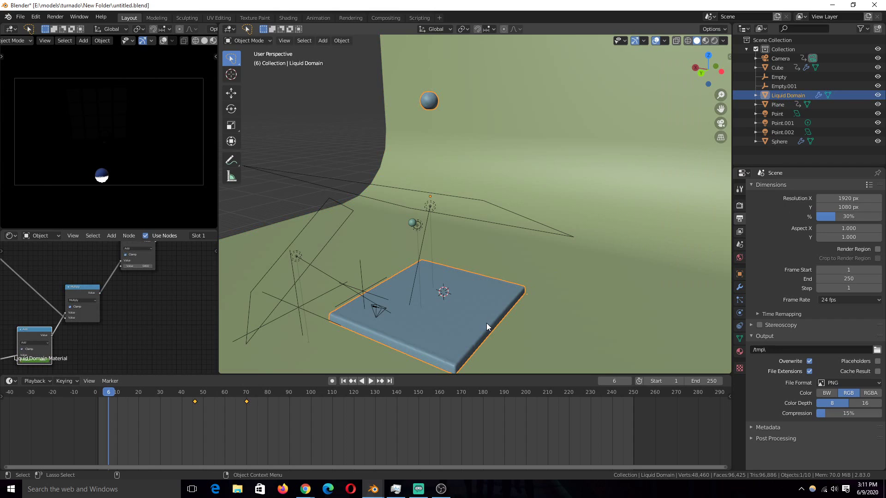
key("h")
left_click(444, 312)
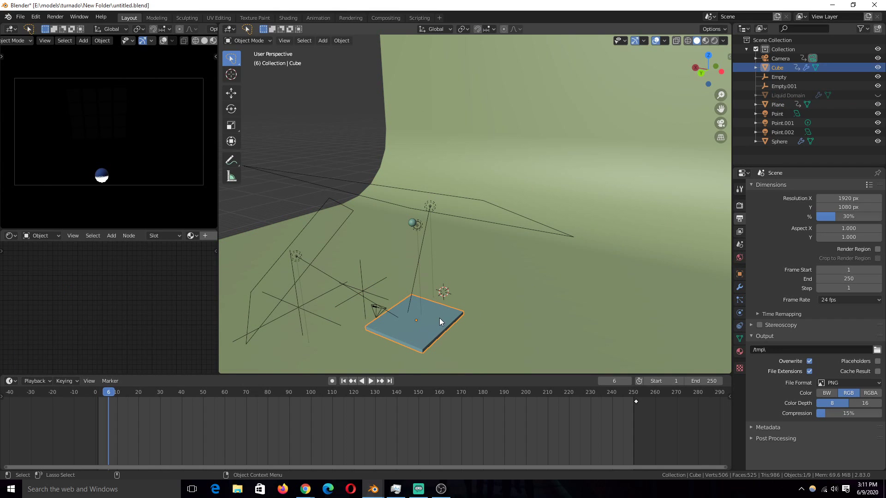
key("alt+h")
- Reselect the Liquid Domain and switch the viewport to Wireframe shading
left_click(426, 99)
key("z")
left_click(298, 110)
left_click(436, 101)
left_click(433, 101)
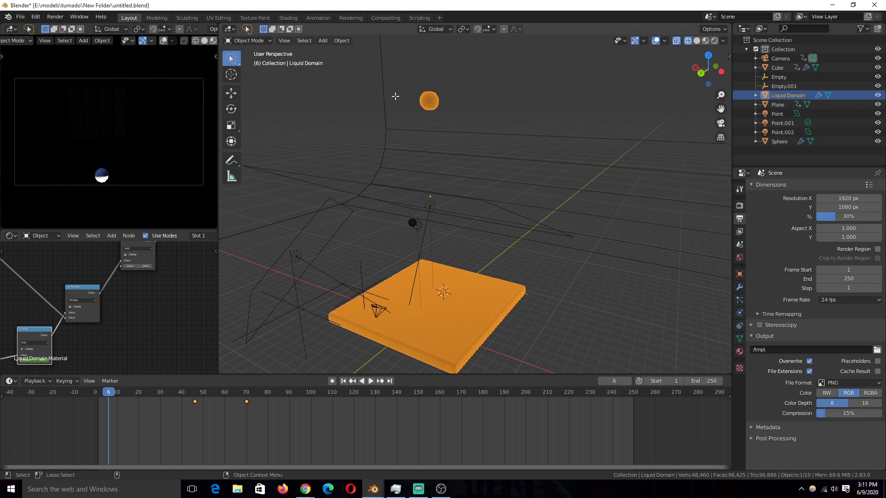
middle_click_drag(463, 116, 333, 135)
- Return the animation to frame 0 and orbit to look down on the slab
left_click(95, 415)
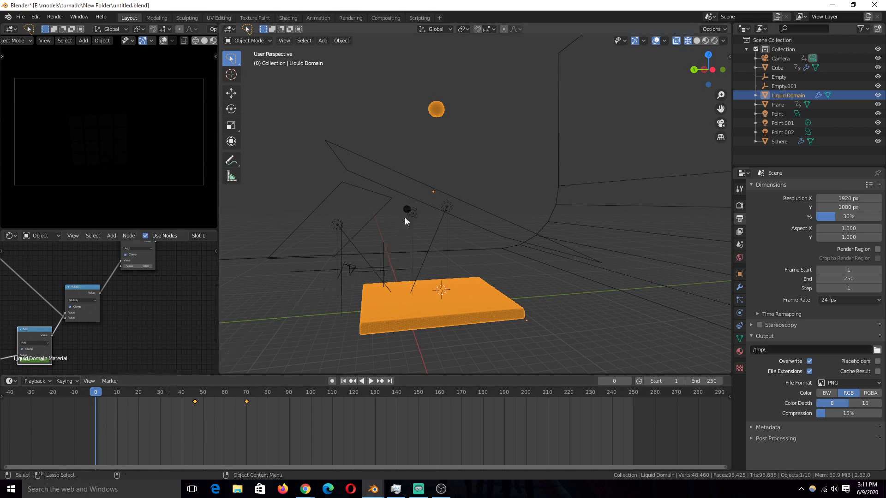
middle_click_drag(405, 245, 409, 276)
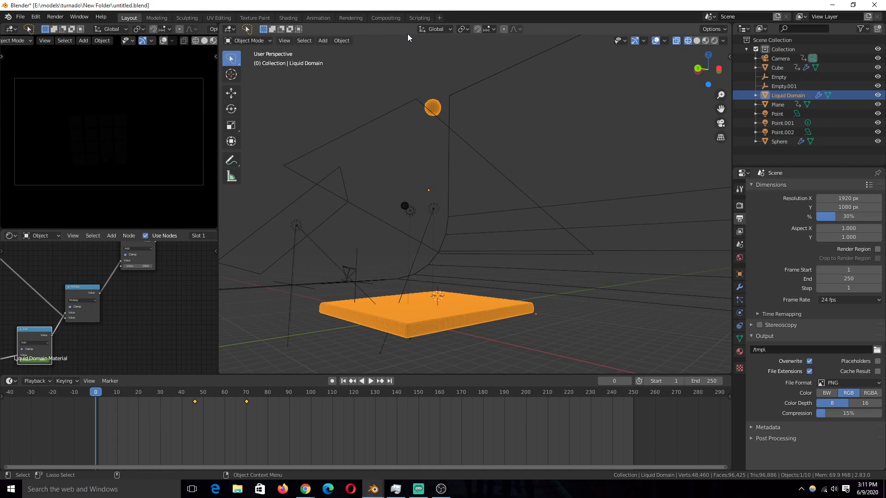
middle_click_drag(423, 101, 430, 110)
middle_click_drag(451, 288, 477, 198)
left_click(493, 163)
middle_click_drag(492, 273, 475, 221)
scroll(472, 188, "down", 3)
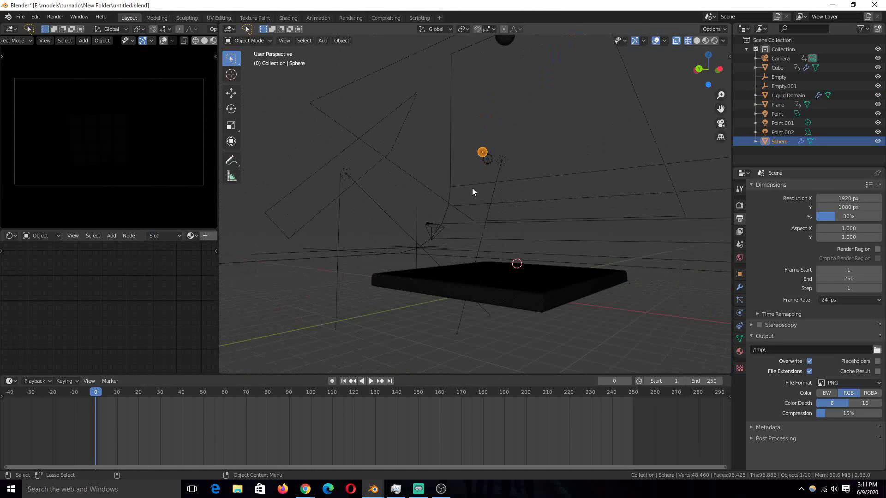
mouse_move(480, 263)
middle_mouse_down()
mouse_move(534, 237)
mouse_move(486, 283)
mouse_move(487, 267)
middle_mouse_up()
- Switch to top orthographic view and hide the Liquid Domain
key("KP_7")
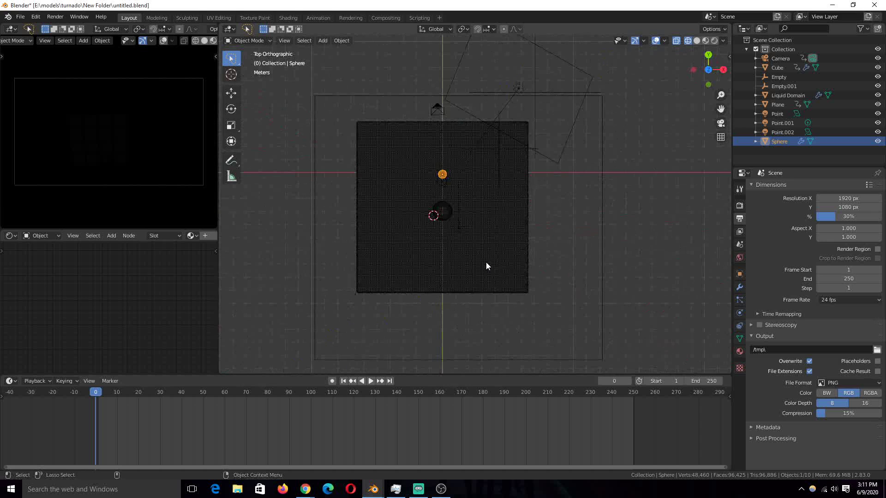
left_click(433, 106)
left_click(413, 129)
key("h")
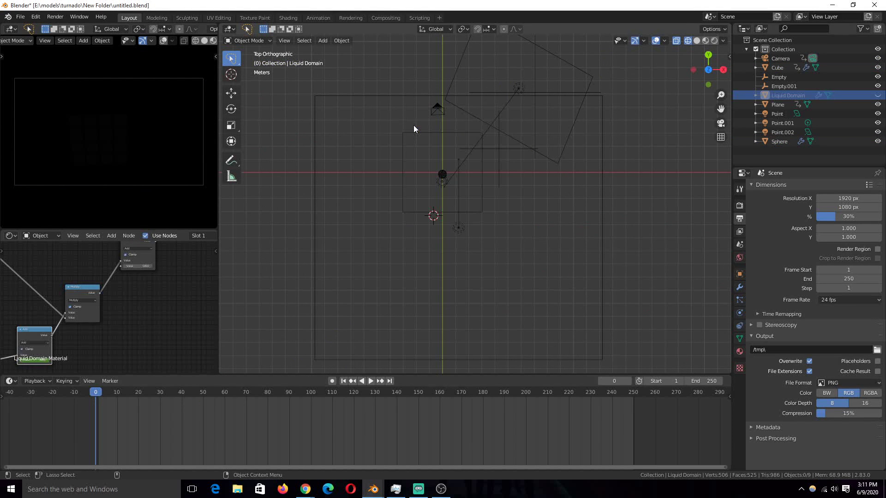
- Select the sphere and cube and view them in front orthographic view
left_click(442, 172)
left_click(445, 135, "shift")
key("KP_1")
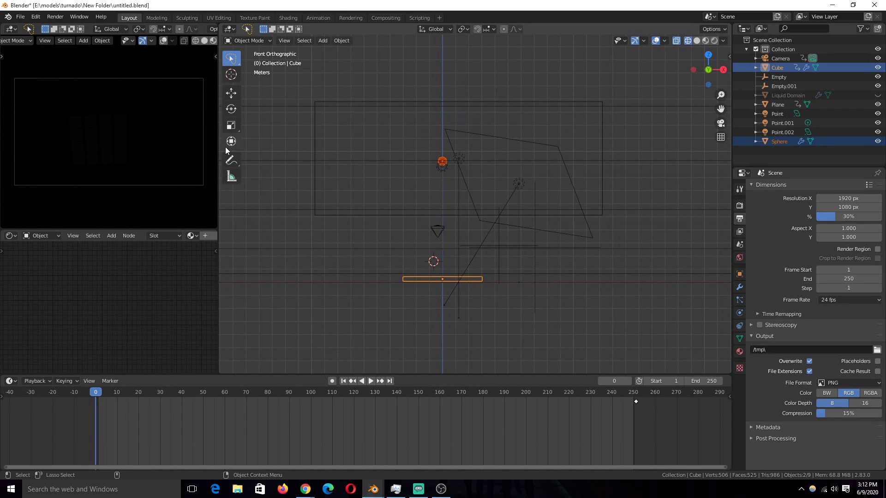
left_click_drag(462, 151, 460, 152)
left_click(239, 163)
- Sketch an outline around the slab, scrub to frame 29, undo the sketch and unhide the domain
mouse_move(386, 155)
left_mouse_down()
mouse_move(405, 154)
mouse_move(497, 198)
mouse_move(456, 291)
left_mouse_up()
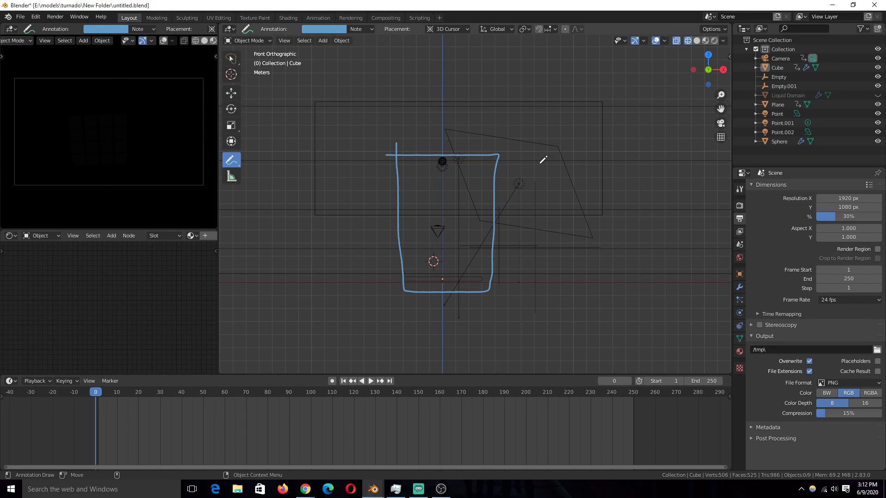
middle_click_drag(543, 159, 447, 194)
left_click_drag(279, 443, 158, 441)
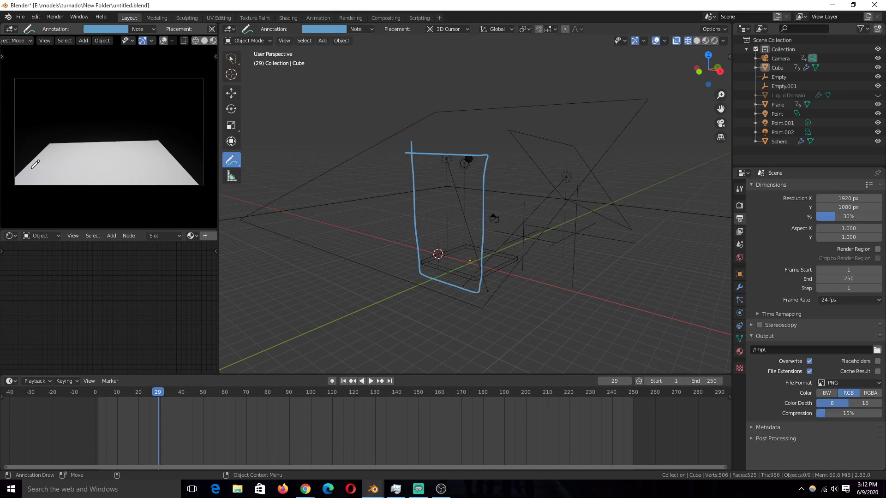
key("ctrl+z")
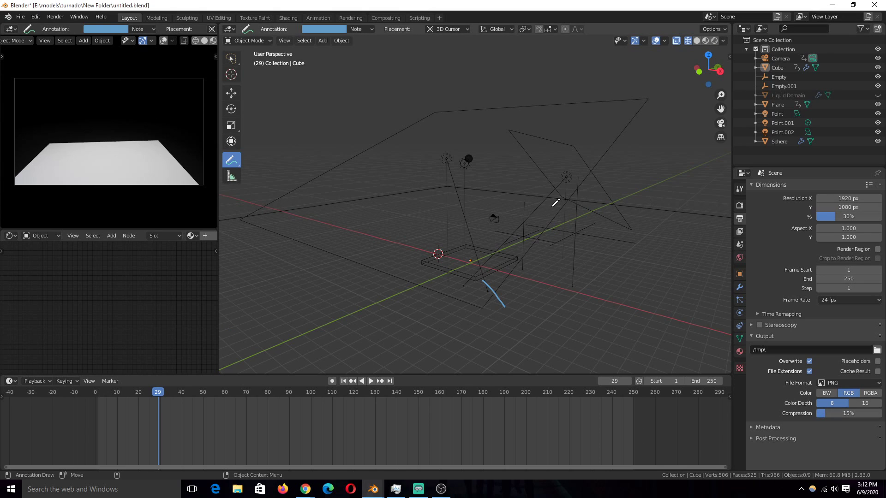
key("alt+h")
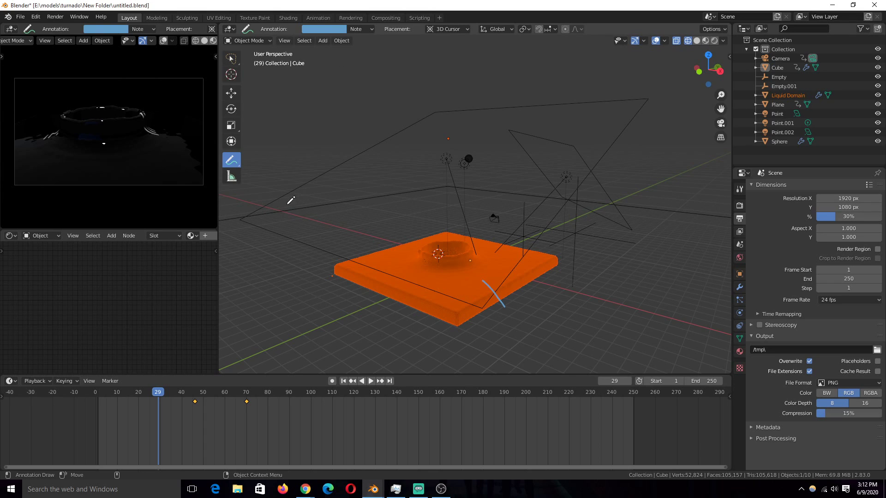
- Pick the Move tool and bring the C:\tmp frame player forward, moved up-right
left_click(231, 92)
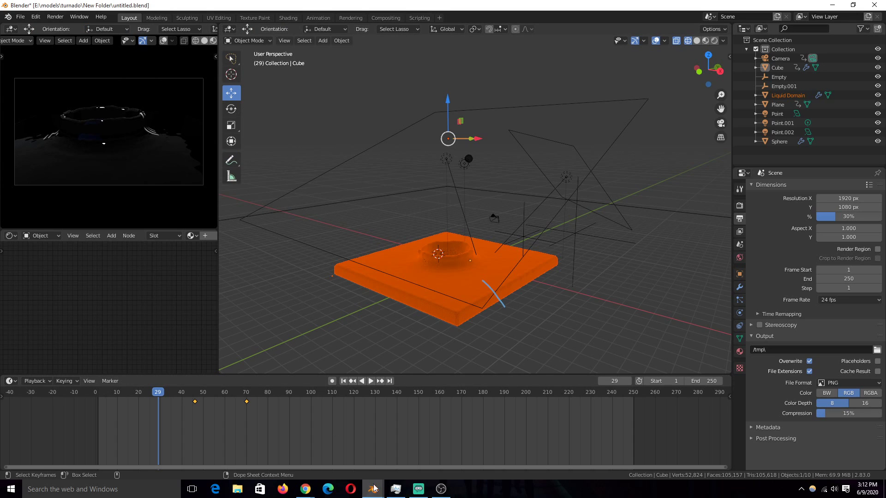
mouse_move(373, 490)
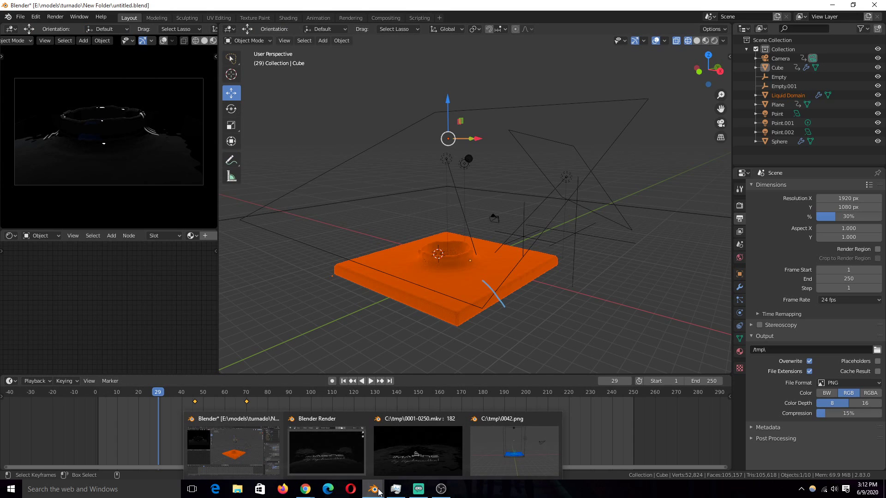
left_click(512, 455)
left_click_drag(188, 317, 276, 223)
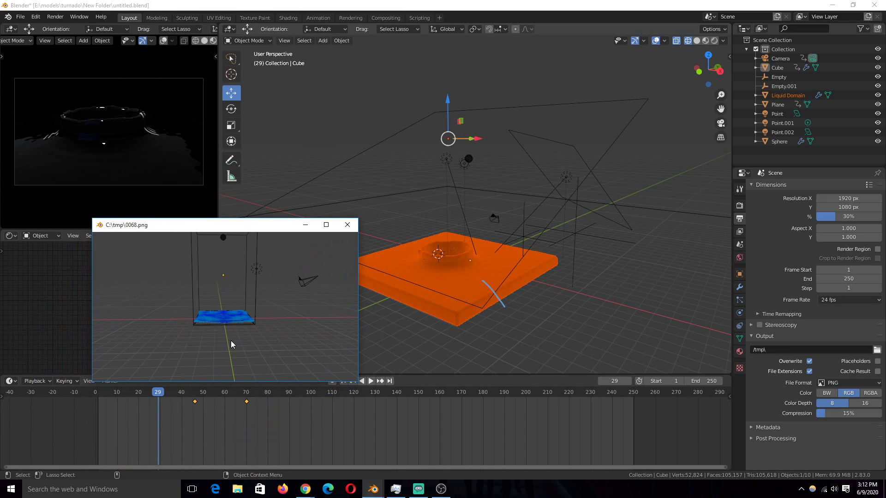
- Select the Liquid Domain, hide it with H, and select the Cube underneath
scroll(434, 206, "up", 2)
left_click(472, 275)
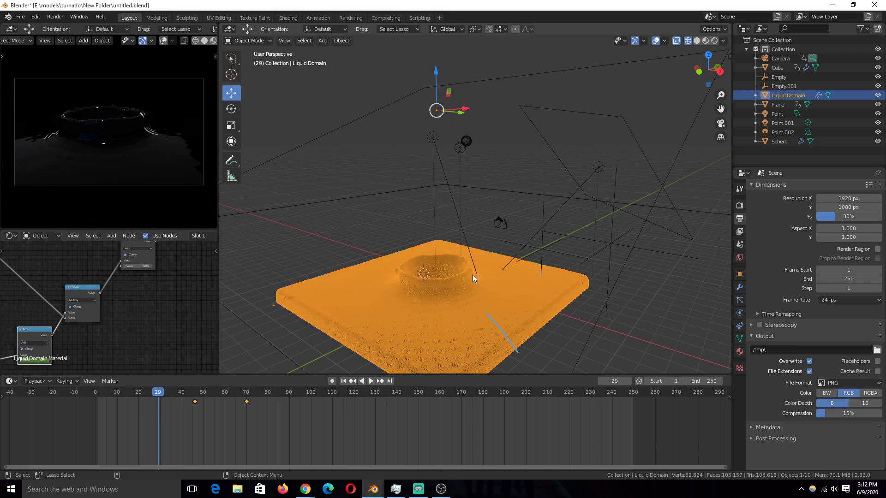
left_click(466, 142)
left_click(489, 329)
middle_click_drag(492, 317, 553, 273)
left_click(492, 257)
middle_click_drag(492, 256, 446, 236)
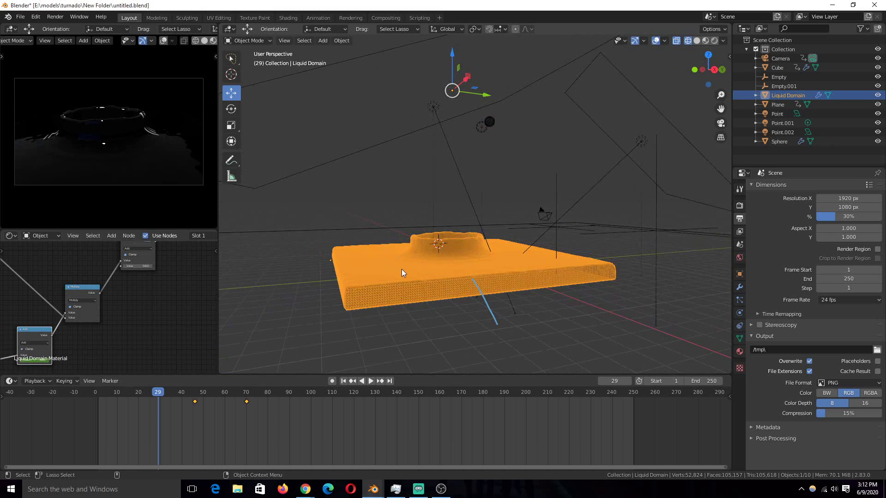
middle_click_drag(402, 270, 422, 286)
key("h")
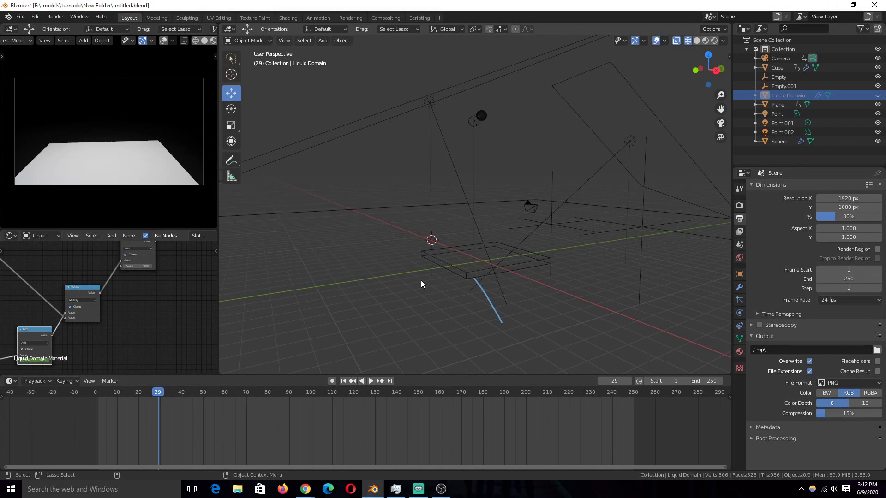
left_click(461, 271)
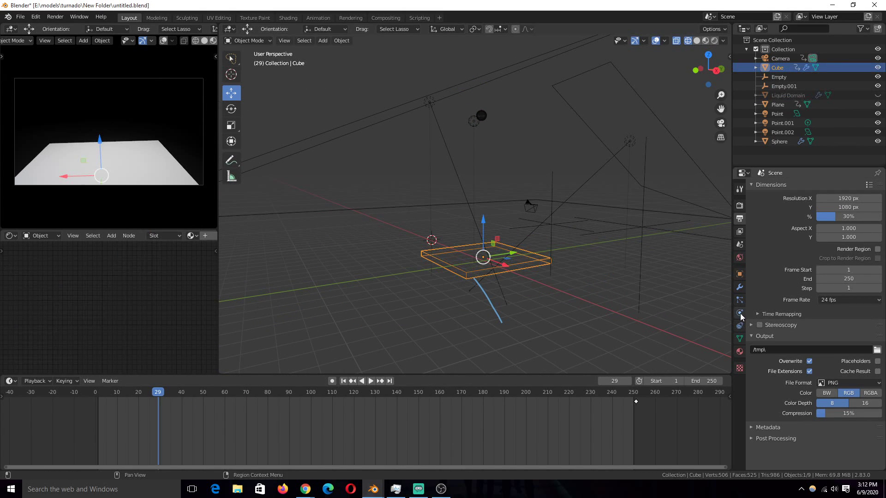
- Inspect the Cube's Fluid Flow settings (Liquid, Geometry, Mesh), then the Sphere's
left_click(740, 313)
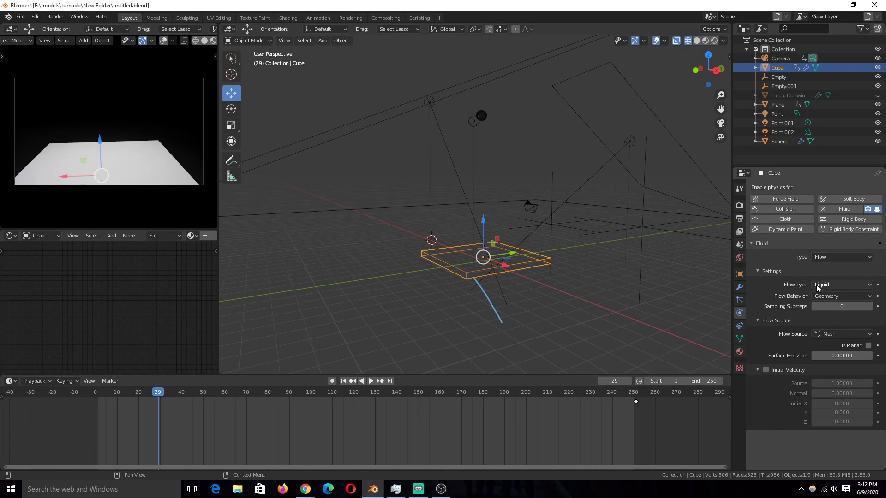
scroll(572, 300, "up", 4)
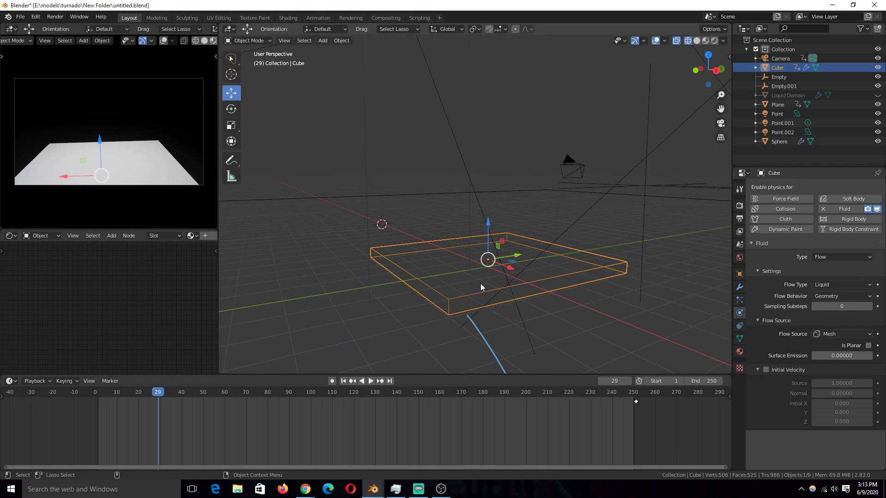
middle_click_drag(412, 287, 402, 271)
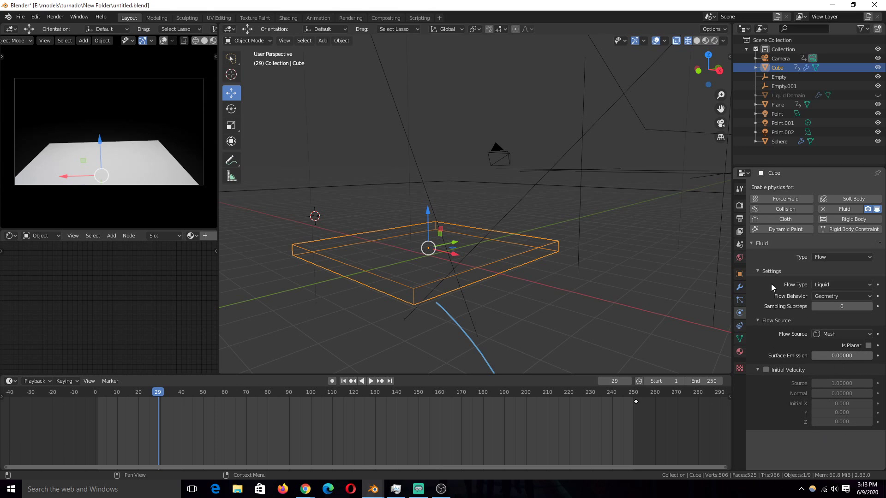
scroll(471, 202, "down", 3)
middle_click_drag(462, 230, 443, 230, "shift")
left_click(432, 112)
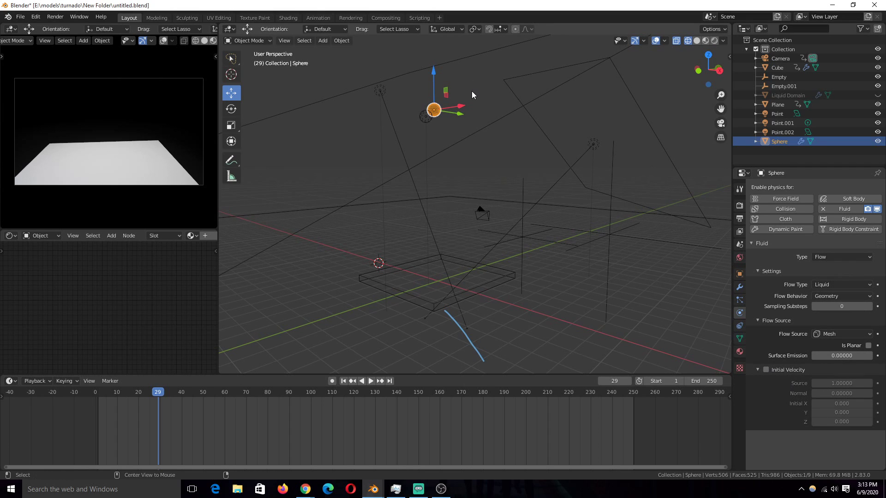
- Unhide with Alt+H, zoom out and select the Liquid Domain to show its Domain settings
key("alt+h")
scroll(460, 115, "down", 4)
left_click(417, 274)
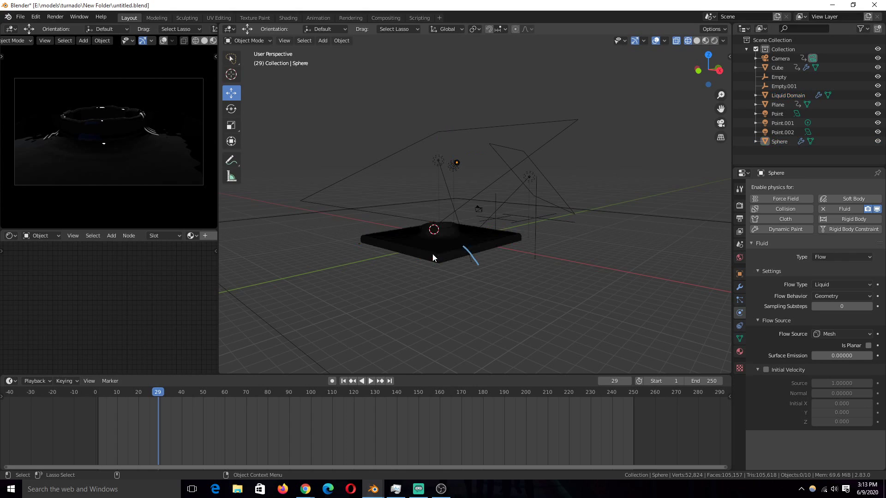
left_click(433, 253)
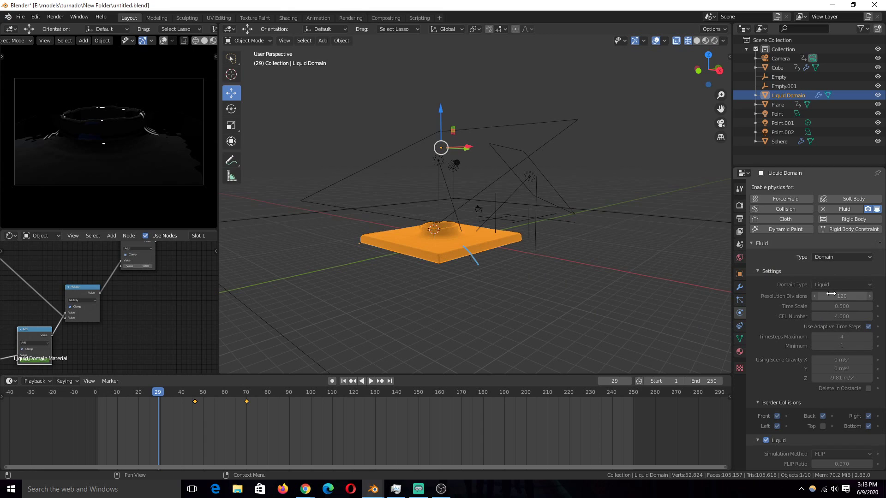
- Scroll through the Liquid Domain's Physics settings, then play the simulation with Space
scroll(822, 306, "down", 2)
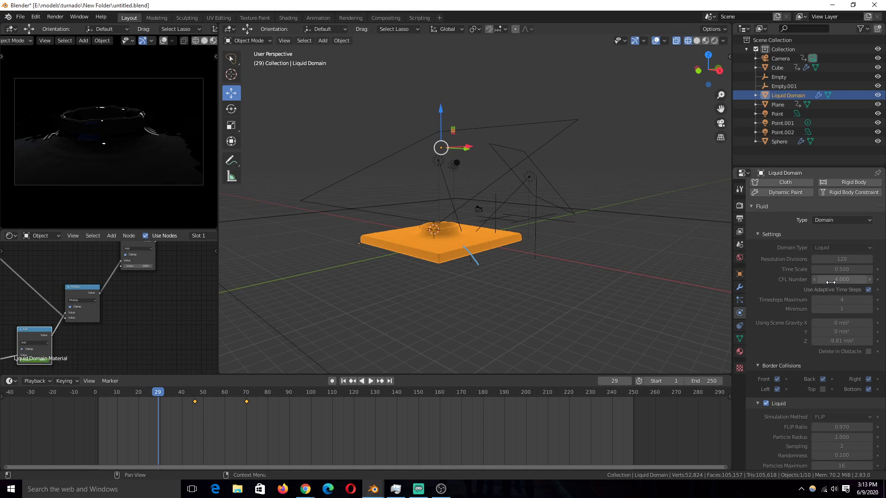
scroll(844, 330, "down", 4)
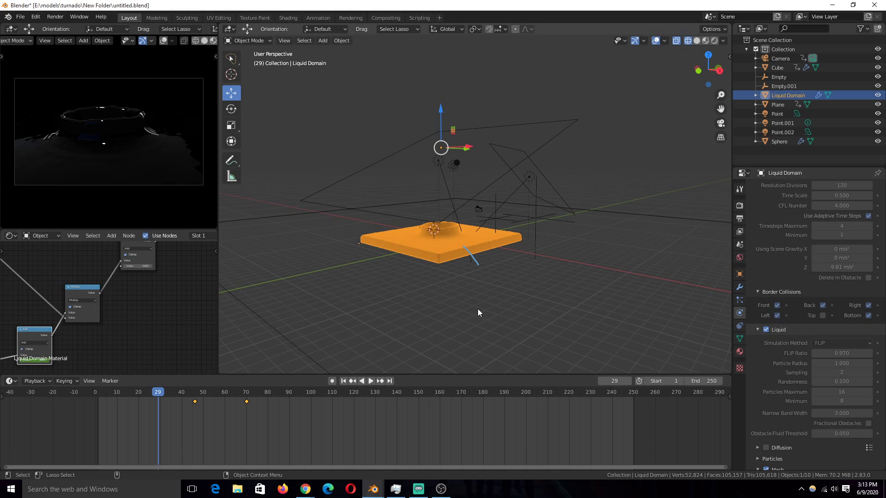
key("space")
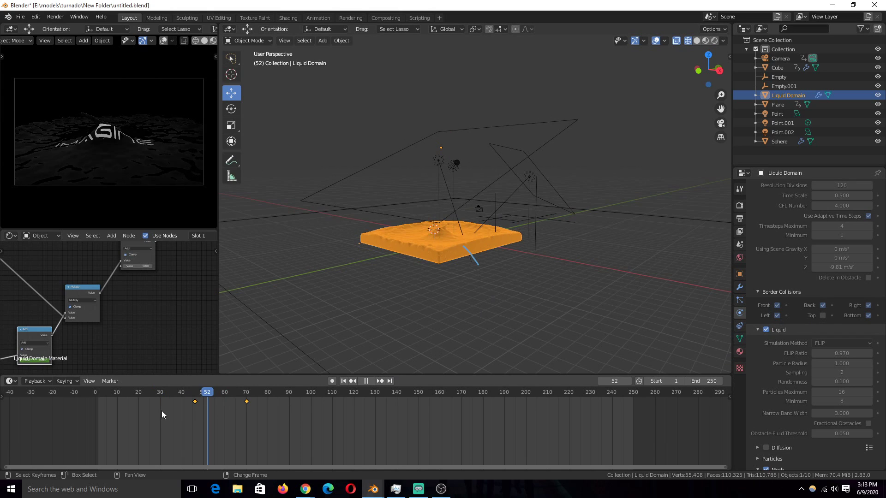
- Stop the simulation playback and scrub the timeline to a frame where the liquid spells IMAGINE
left_click(136, 411)
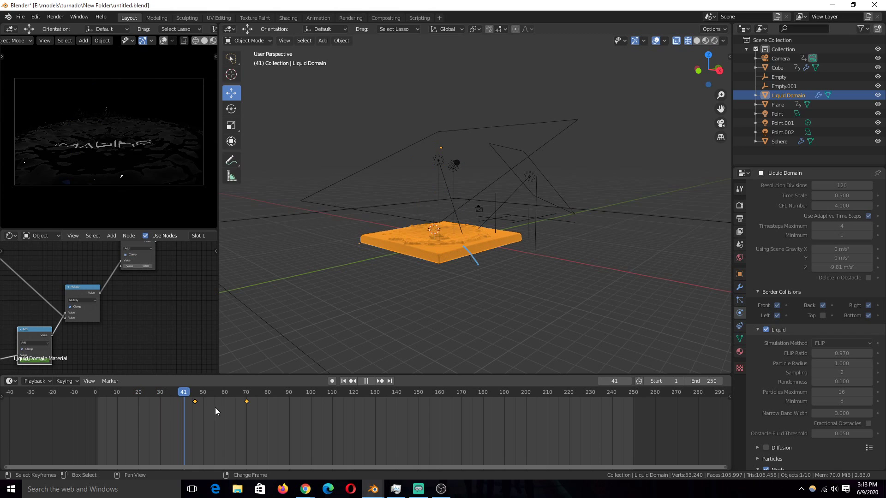
key("space")
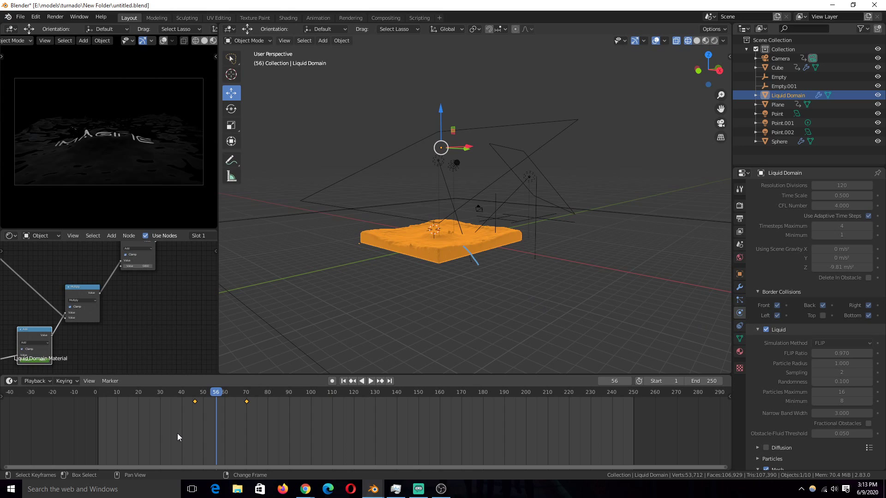
left_click(149, 433)
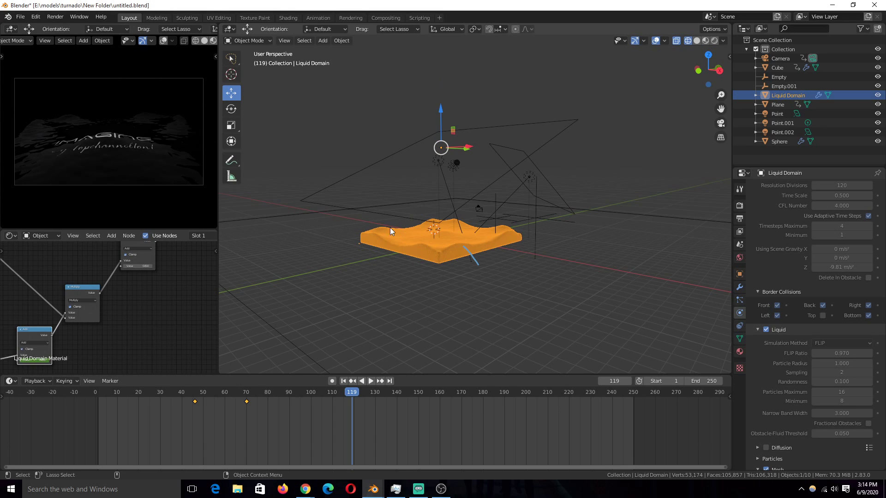
- Switch the viewport to Solid shading and view the blue rippled fluid slab from above
middle_click_drag(340, 90, 527, 186)
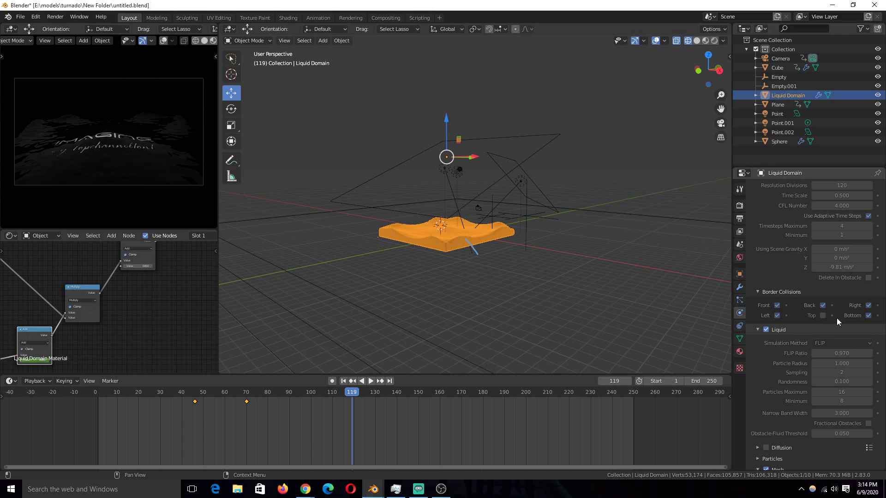
scroll(837, 317, "down", 4)
scroll(766, 285, "down", 1)
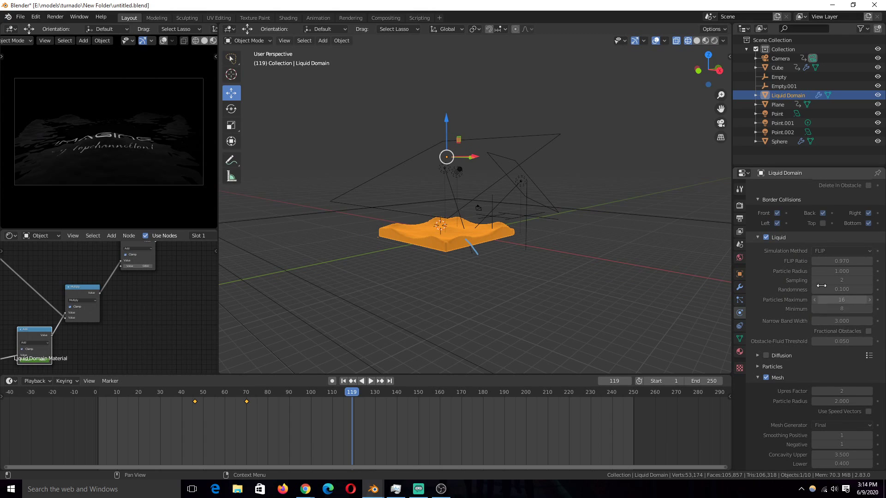
scroll(786, 362, "down", 3)
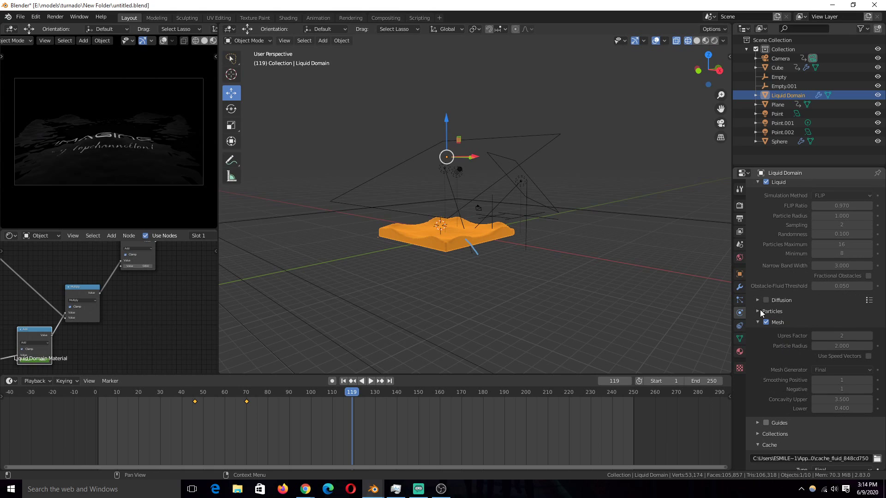
scroll(763, 312, "up", 1)
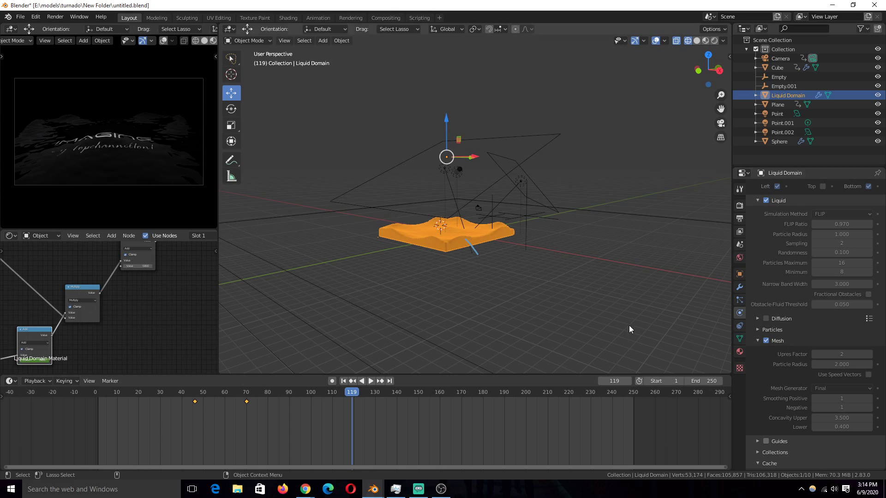
key("z")
left_click(577, 246)
scroll(464, 276, "up", 4)
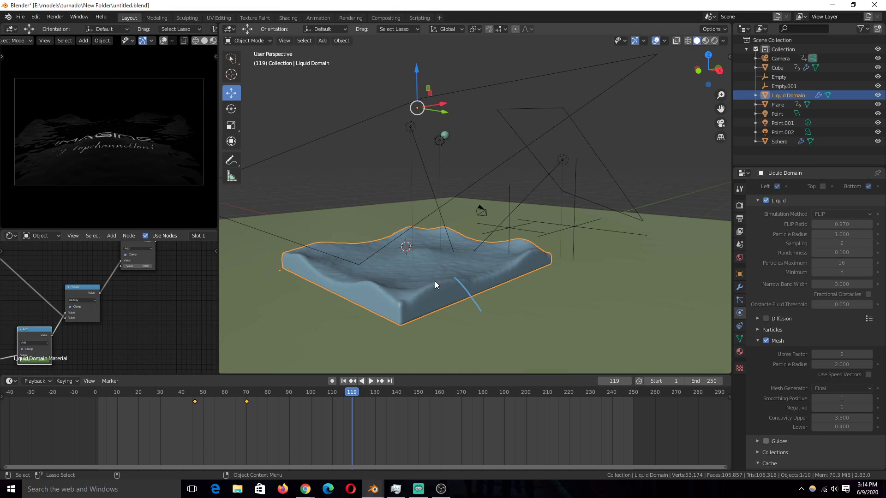
middle_click_drag(434, 281, 428, 287)
scroll(781, 330, "down", 6)
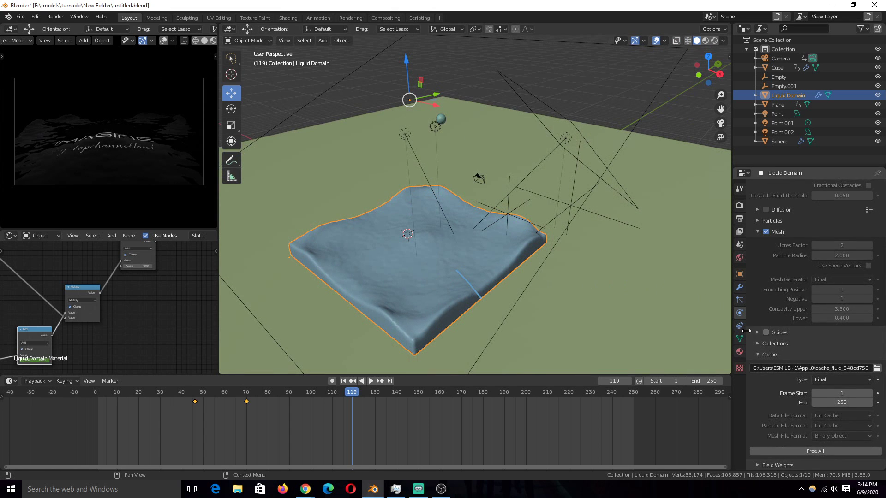
scroll(520, 288, "down", 3)
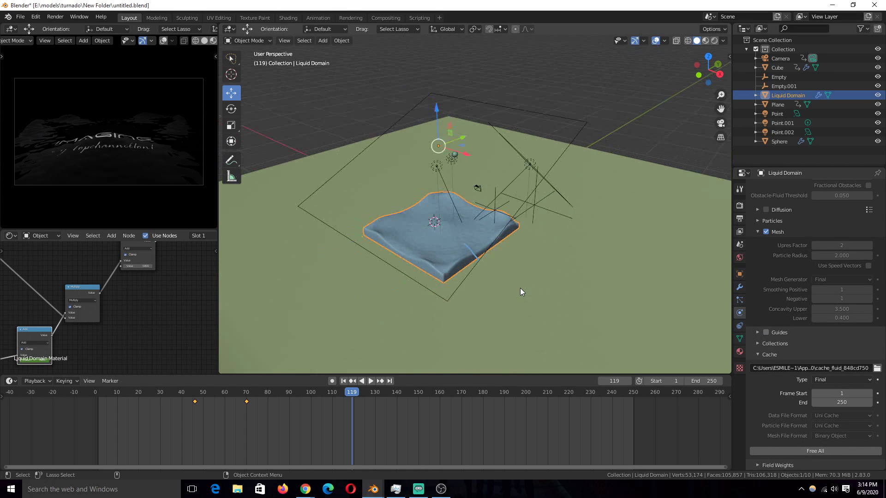
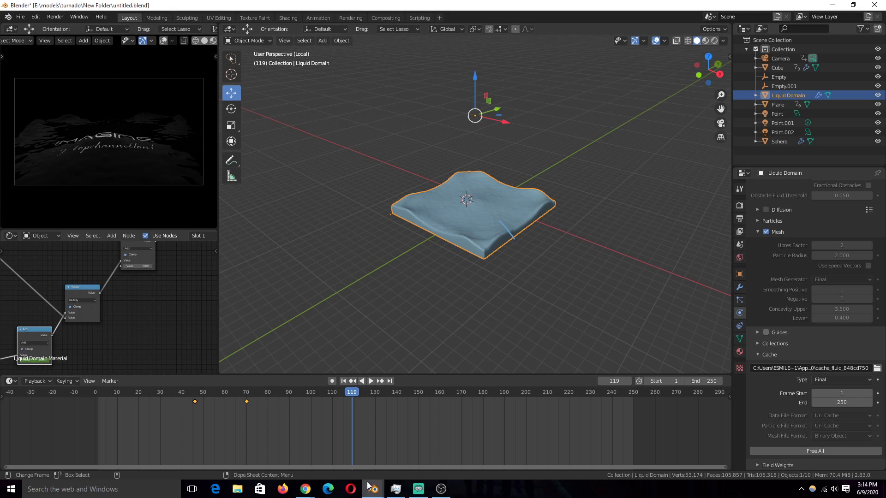
left_click(50, 17)
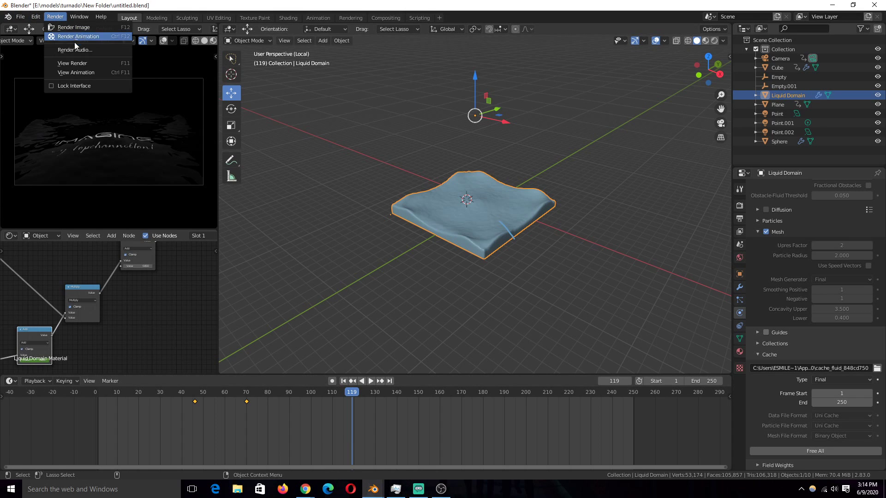
left_click(83, 73)
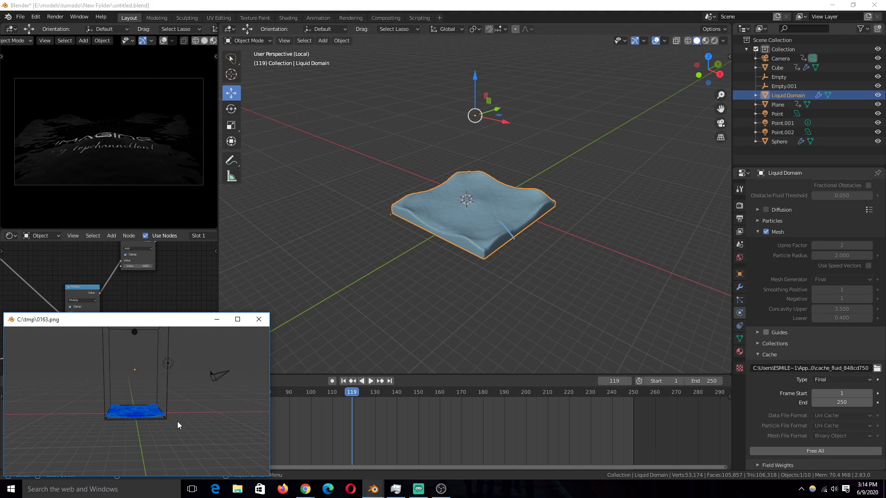
left_click_drag(147, 323, 310, 274)
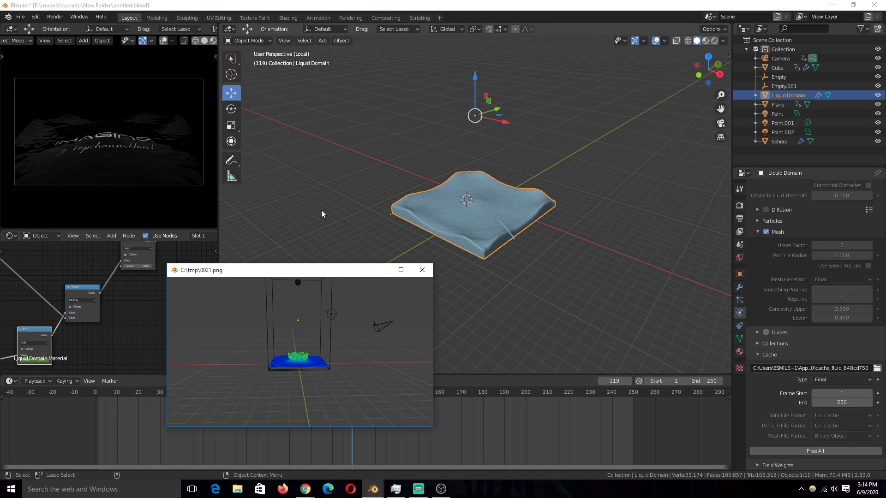
scroll(404, 85, "down", 5)
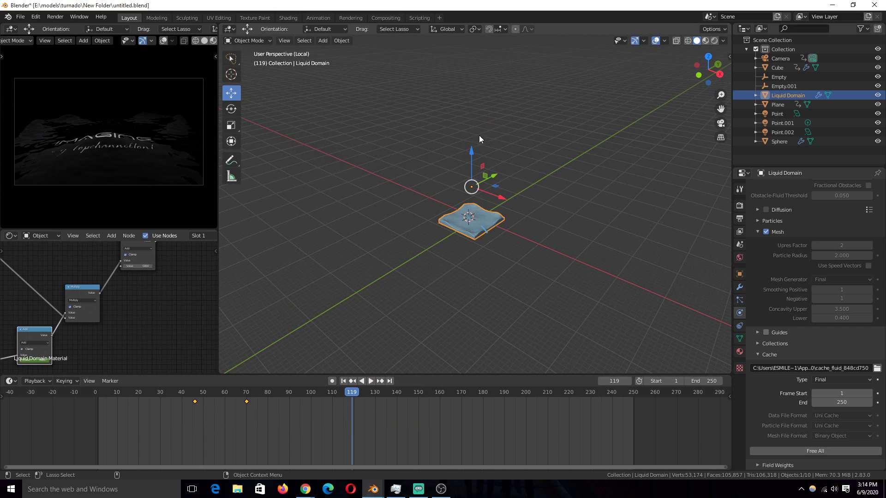
- Orbit for side and high views of the liquid, scrub back to frame 21, and play
middle_click_drag(469, 263, 462, 221)
scroll(467, 233, "up", 5)
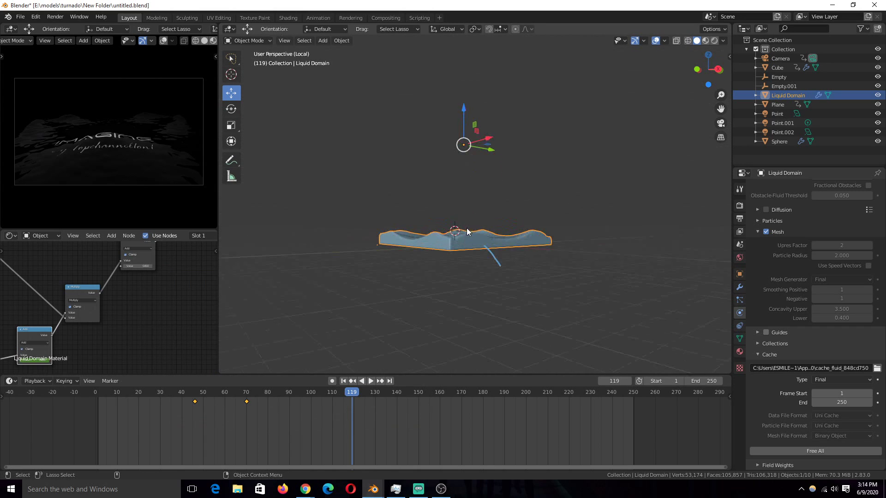
mouse_move(461, 250)
middle_mouse_down()
mouse_move(452, 233)
mouse_move(455, 264)
mouse_move(467, 245)
middle_mouse_up()
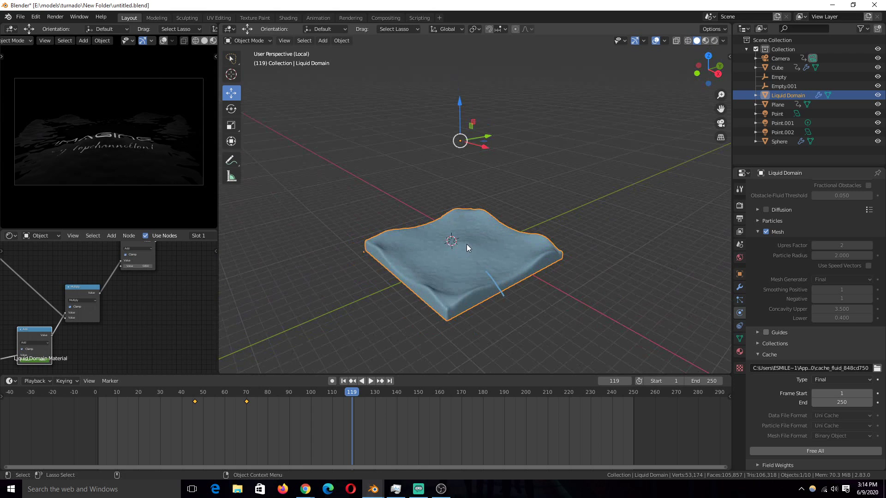
right_click_drag(181, 433, 162, 436)
scroll(433, 201, "up", 4)
middle_click_drag(462, 222, 464, 198)
mouse_move(435, 281)
middle_mouse_down()
mouse_move(450, 277)
mouse_move(440, 275)
middle_mouse_up()
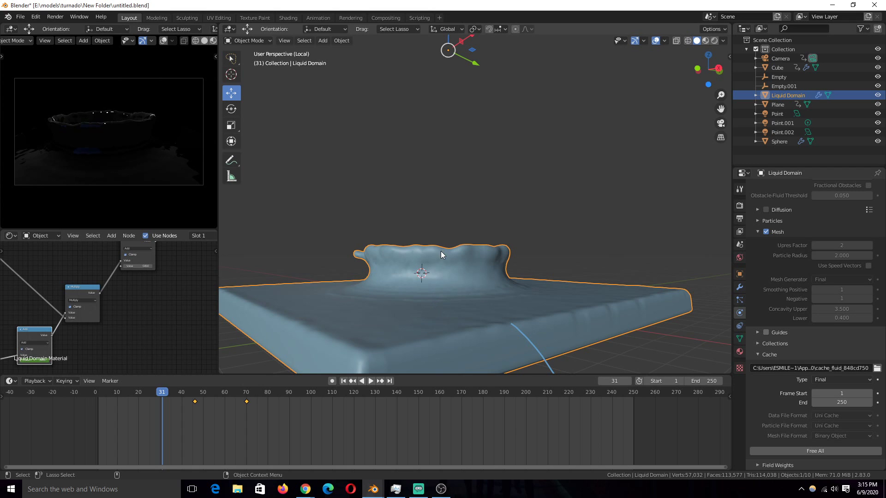
middle_click_drag(442, 251, 408, 388)
key("space")
- Return to frame 37, view the slab from higher up, and play then stop the simulation
right_click_drag(180, 432, 176, 431)
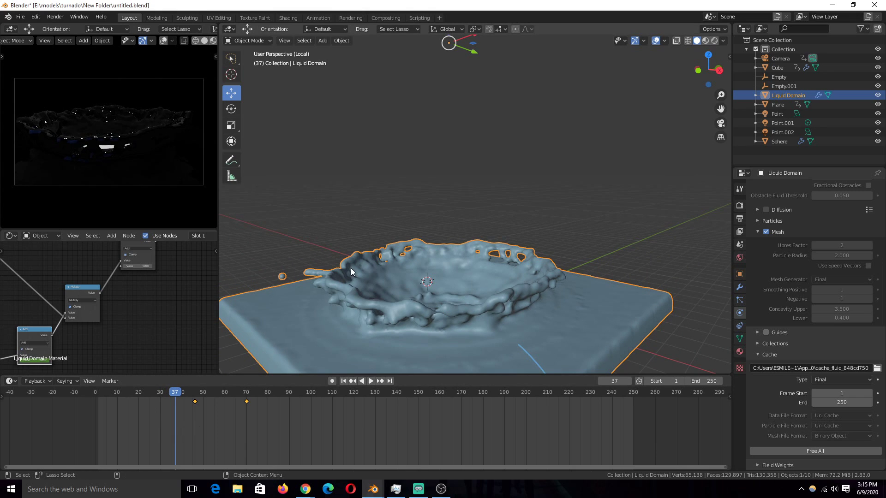
middle_click_drag(608, 235, 423, 140)
scroll(416, 176, "down", 2)
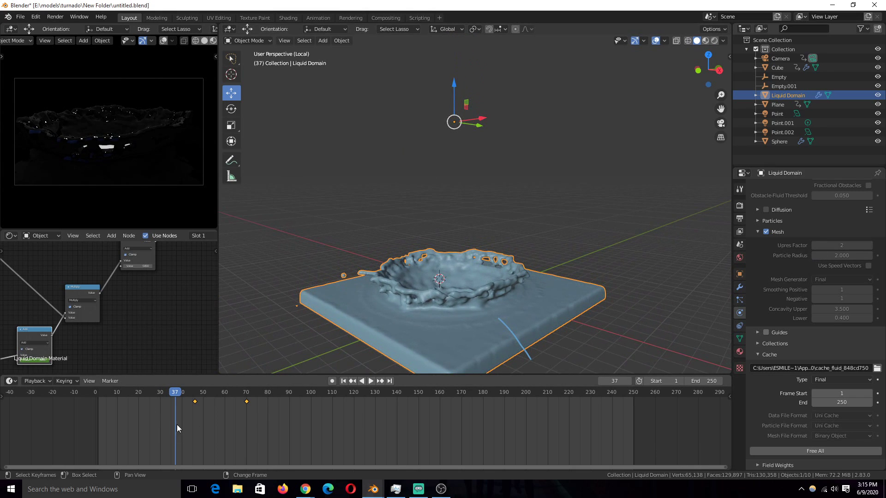
key("space")
right_click(157, 401)
key("space")
- Step from frame 11 to frame 20 as the sphere falls, then replay from a side-on view
scroll(490, 256, "down", 3)
right_click_drag(140, 402, 121, 402)
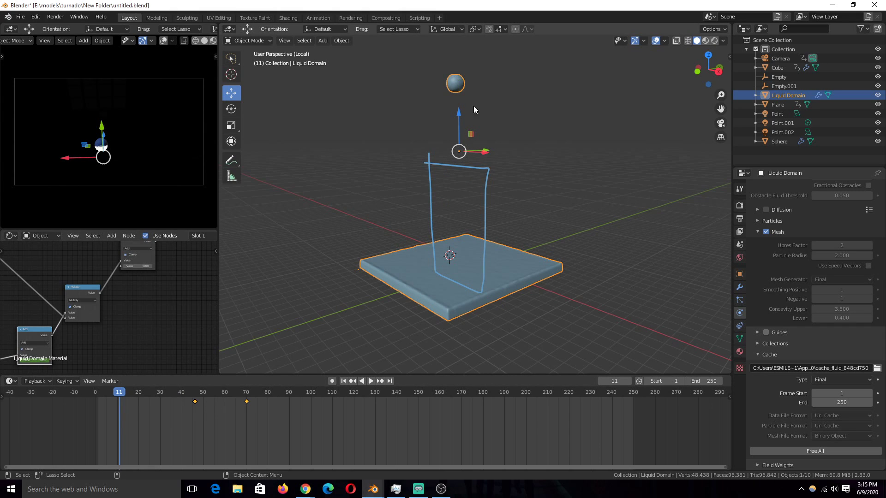
right_click_drag(121, 403, 166, 406)
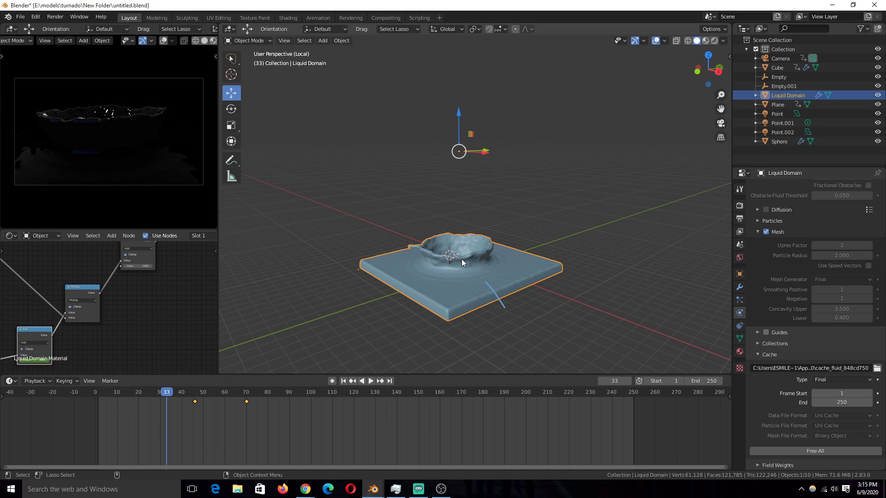
middle_click_drag(535, 254, 456, 268)
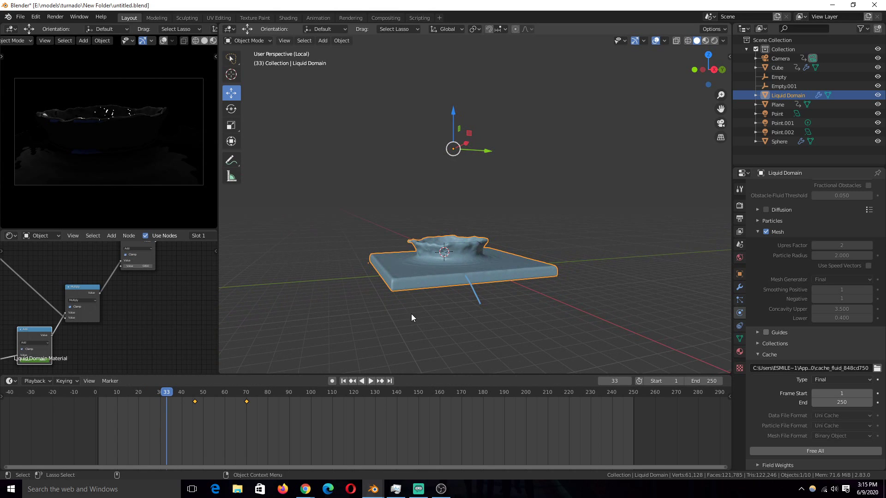
key("space")
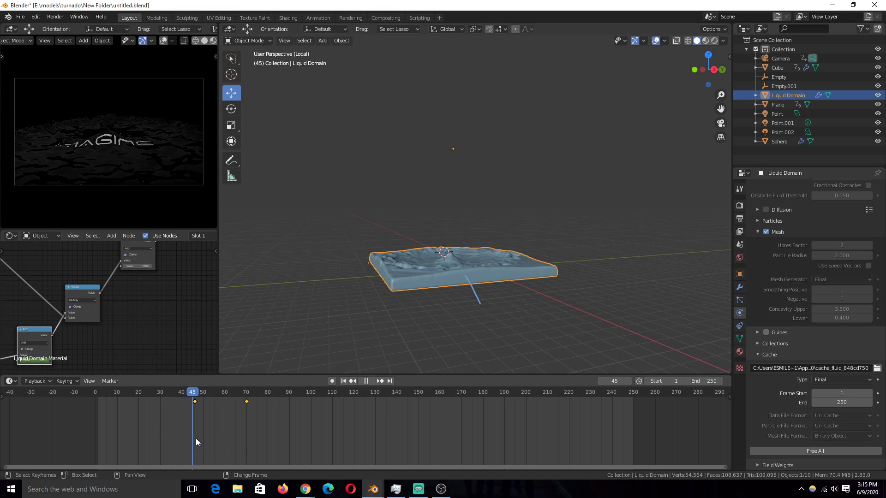
- Stop playback at frame 49 and save untitled.blend
scroll(378, 196, "up", 3)
key("space")
key("ctrl+s")
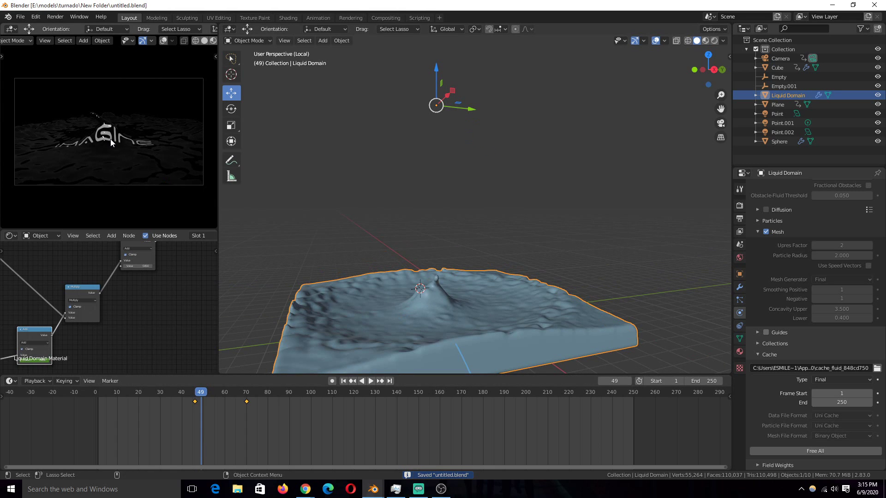
- Nudge the upper three material nodes slightly up-left and save again
scroll(101, 319, "down", 4)
scroll(101, 284, "up", 3)
left_click_drag(79, 275, 7, 312)
left_click_drag(89, 292, 74, 288)
left_click(87, 276)
key("ctrl+s")
- Pan through the Liquid Domain Material node tree to the Glass and Diffuse BSDF nodes
middle_click_drag(404, 276, 470, 286)
scroll(175, 310, "down", 3)
middle_click_drag(177, 310, 161, 319)
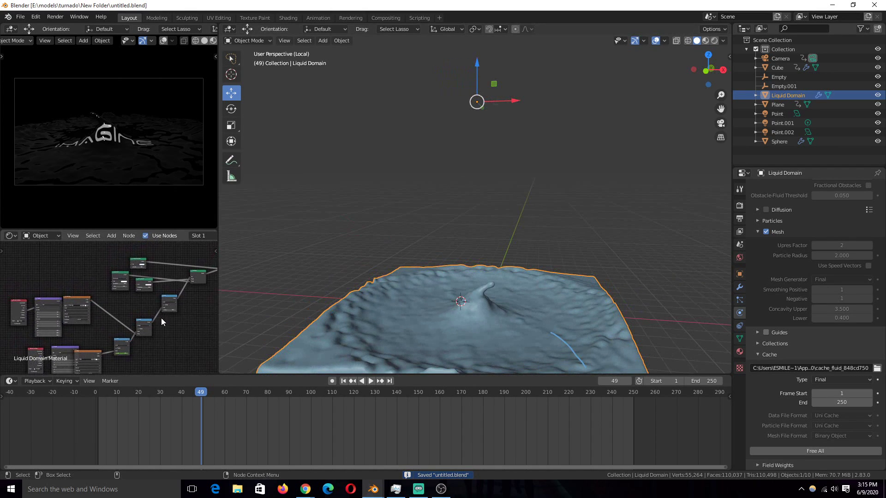
middle_click_drag(311, 297, 376, 243)
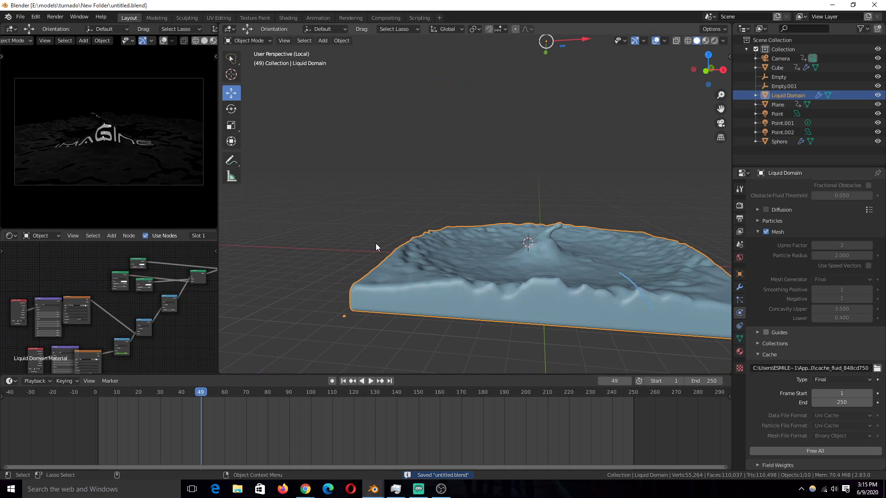
scroll(76, 300, "up", 4)
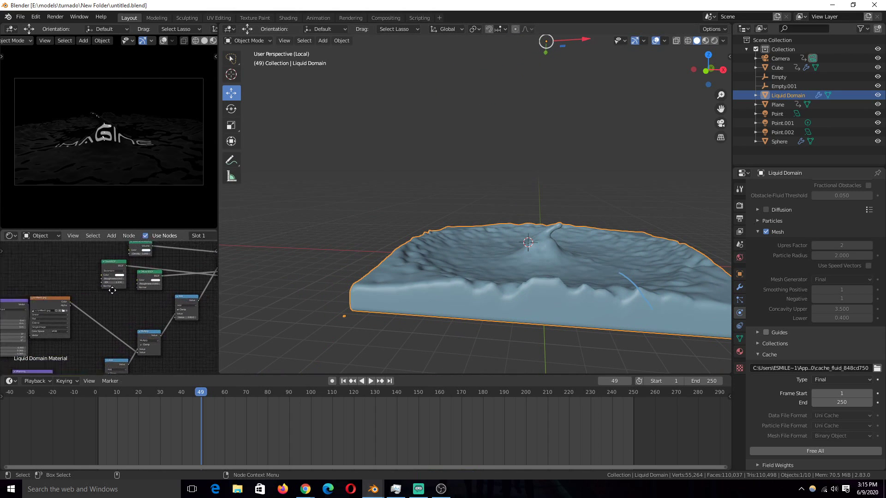
scroll(75, 296, "up", 2)
middle_click_drag(75, 297, 160, 313)
scroll(138, 313, "up", 1)
scroll(160, 316, "down", 3)
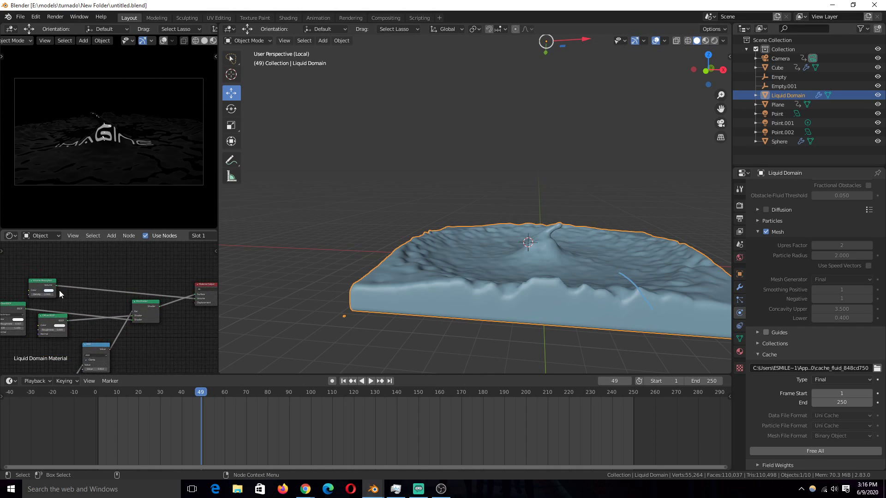
scroll(48, 289, "up", 2)
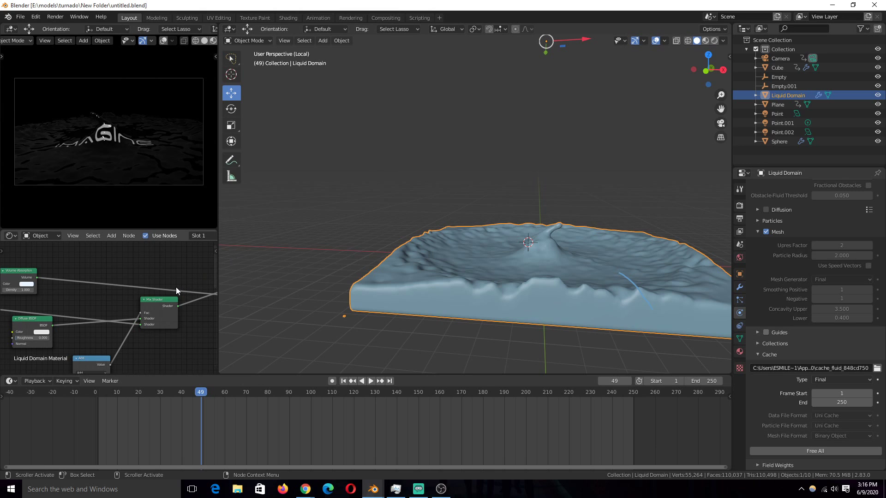
scroll(129, 283, "down", 2)
middle_click_drag(130, 283, 122, 269)
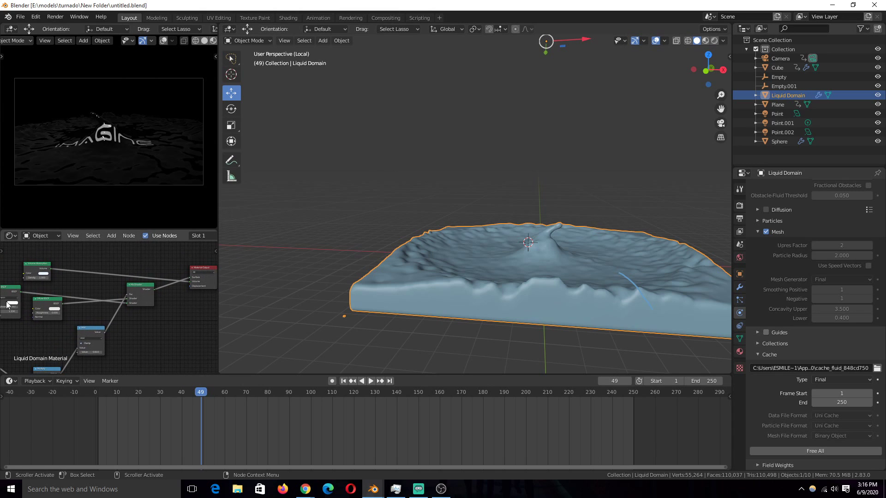
middle_click_drag(30, 304, 35, 295)
middle_click_drag(71, 319, 146, 344)
scroll(86, 314, "up", 2)
- Move the Diffuse BSDF node up onto the Glass BSDF, then back below it
left_click_drag(130, 323, 126, 364)
scroll(74, 290, "up", 2)
middle_click_drag(71, 304, 78, 253)
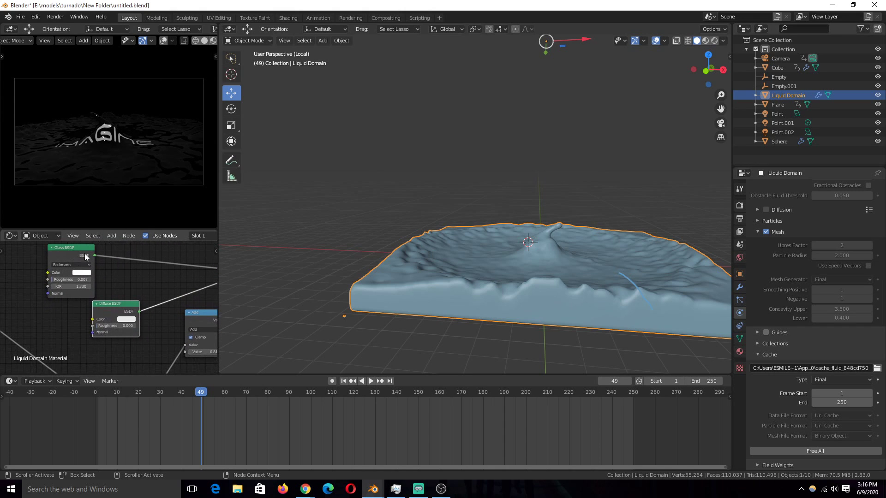
scroll(123, 182, "up", 2)
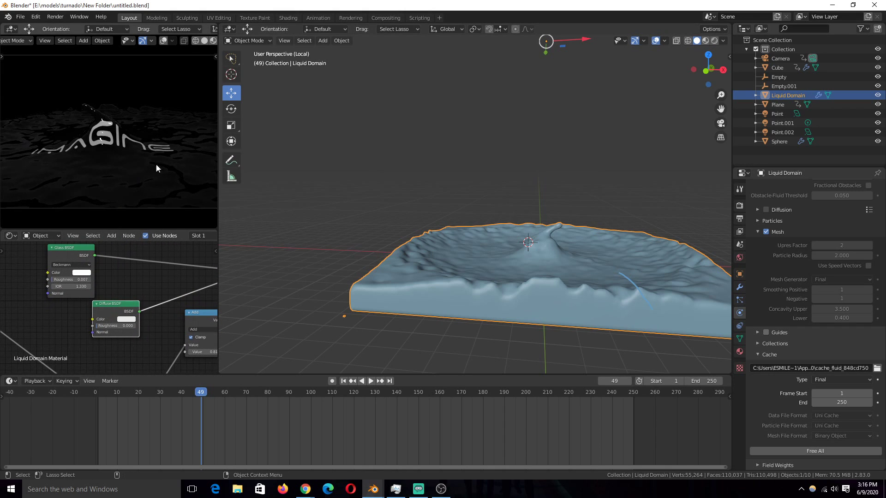
- Survey the Mix Shader, Add, image texture and Multiply nodes, then frame the whole liquid domain
middle_click_drag(78, 312, 26, 311)
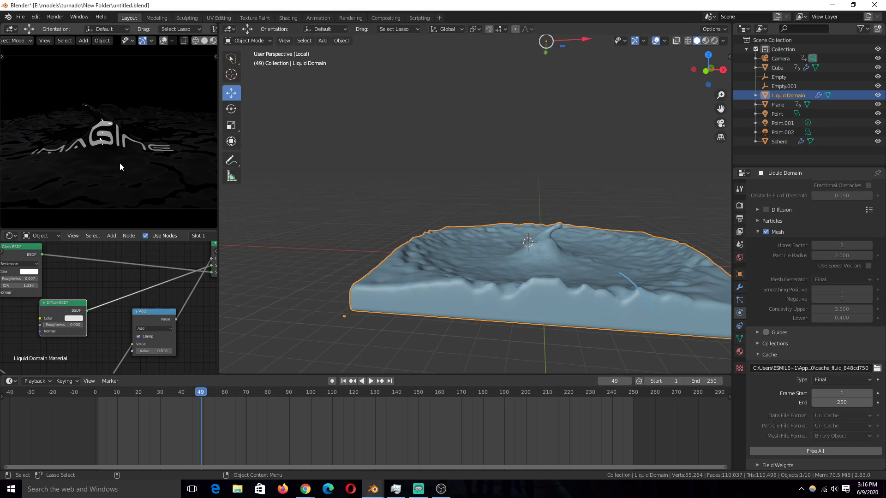
middle_click_drag(196, 265, 97, 316)
scroll(156, 277, "down", 1)
scroll(172, 287, "down", 3)
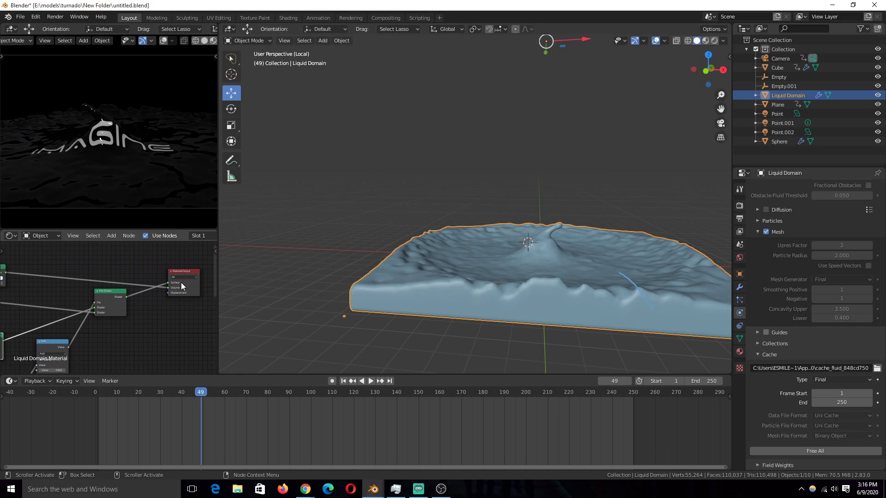
middle_click_drag(149, 304, 186, 272)
scroll(144, 303, "up", 3)
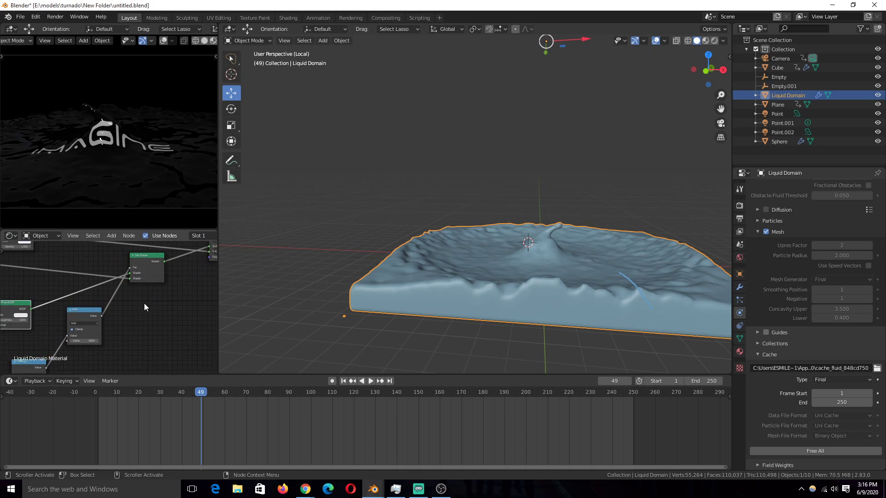
middle_click_drag(123, 315, 215, 308)
scroll(142, 301, "down", 3)
scroll(151, 277, "down", 4)
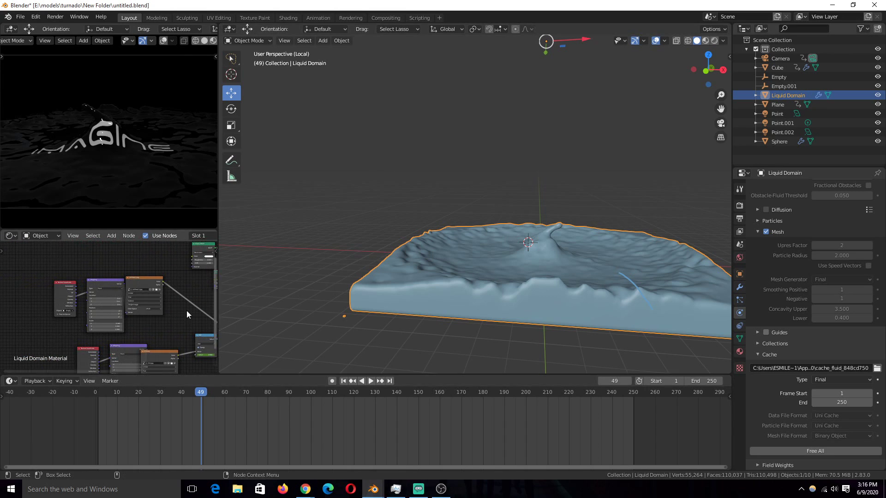
middle_click_drag(395, 268, 411, 326)
middle_click_drag(517, 244, 444, 209, "shift")
scroll(443, 209, "down", 2)
- Show the liquid in Material Preview with its image texture previewed on the surface
left_click(706, 40)
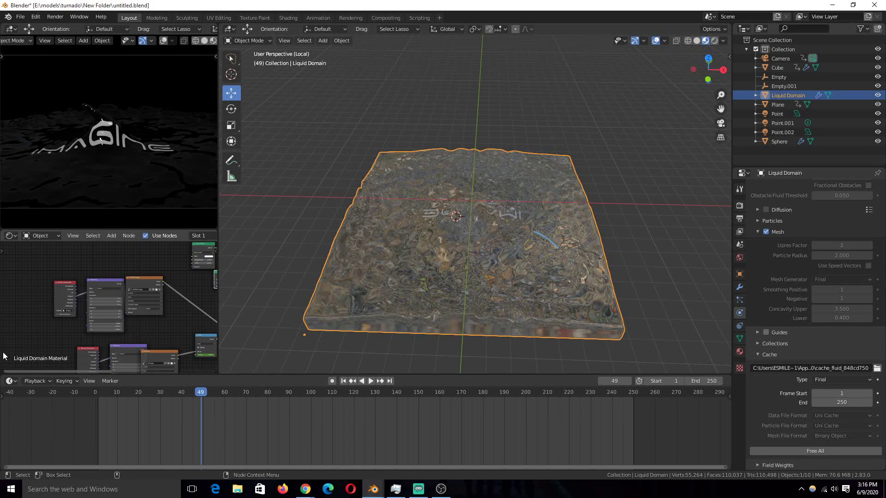
left_click(148, 280, "ctrl+shift")
middle_click_drag(352, 264, 533, 267)
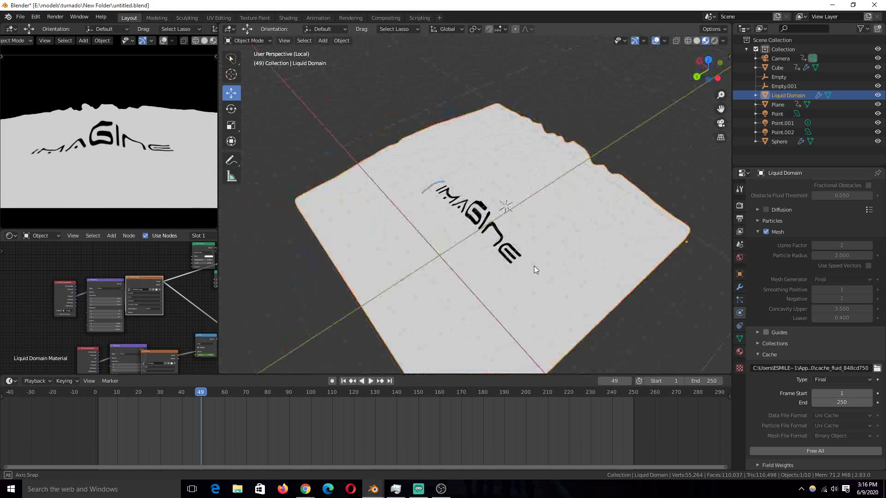
scroll(507, 247, "up", 5)
middle_click_drag(357, 236, 382, 237)
middle_click_drag(124, 315, 186, 298)
scroll(202, 296, "up", 3)
scroll(140, 286, "up", 3)
scroll(295, 263, "down", 2)
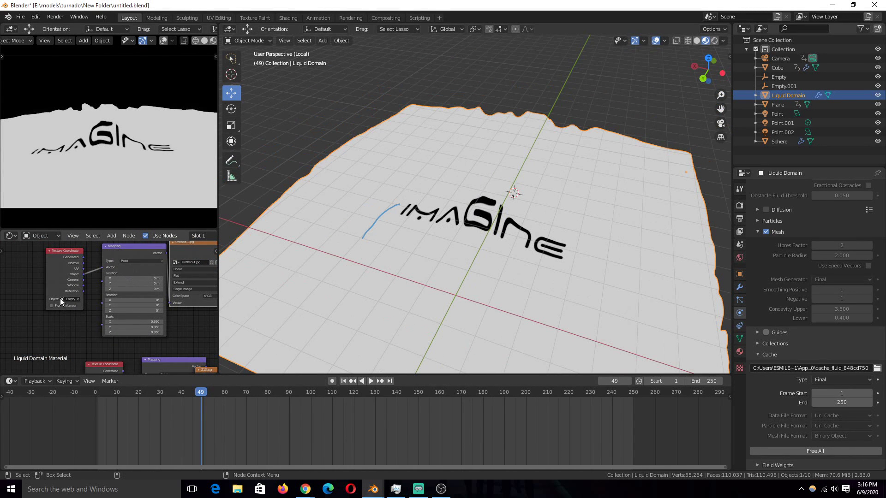
scroll(497, 172, "down", 3)
middle_click_drag(497, 173, 495, 140)
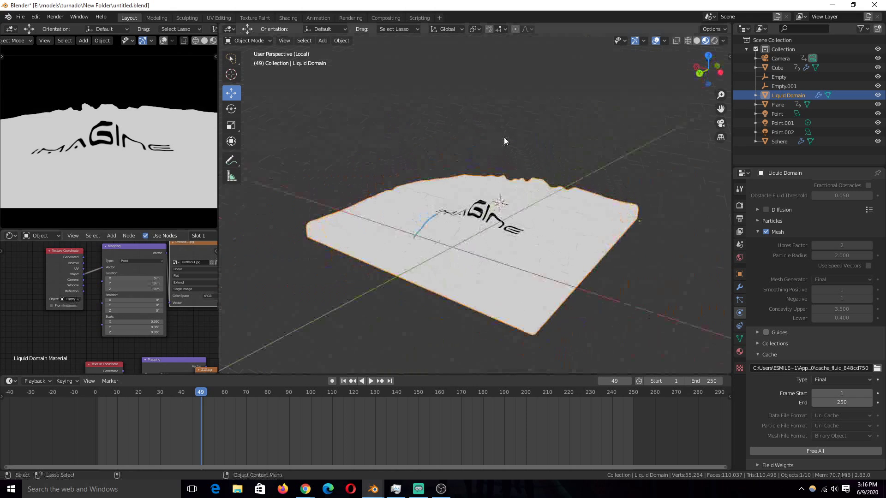
- Exit local view, turn to face the IMAGINE text, and select the Empty near the camera
key("KP_Divide")
scroll(541, 171, "up", 4)
middle_click_drag(541, 170, 392, 142)
middle_click_drag(666, 114, 483, 39)
scroll(602, 134, "up", 4)
middle_click_drag(506, 228, 457, 220)
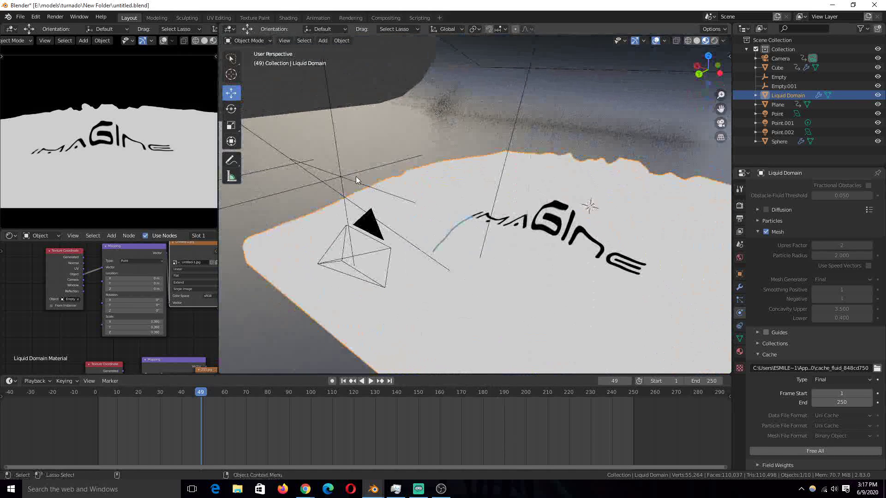
left_click(360, 182)
scroll(385, 245, "down", 1)
- Try moving the Empty and cancel, then play the fluid animation to frame 115
key("g")
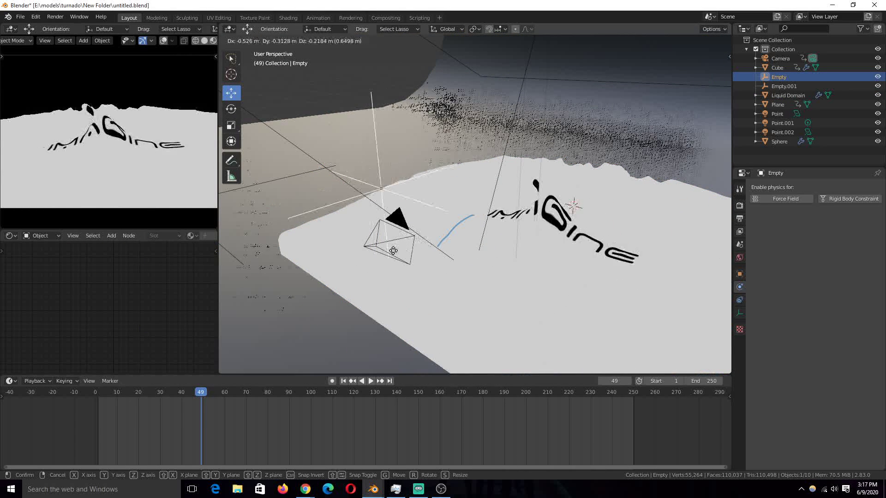
key("Escape")
mouse_move(424, 206)
middle_mouse_down()
mouse_move(340, 192)
mouse_move(463, 190)
mouse_move(438, 199)
middle_mouse_up()
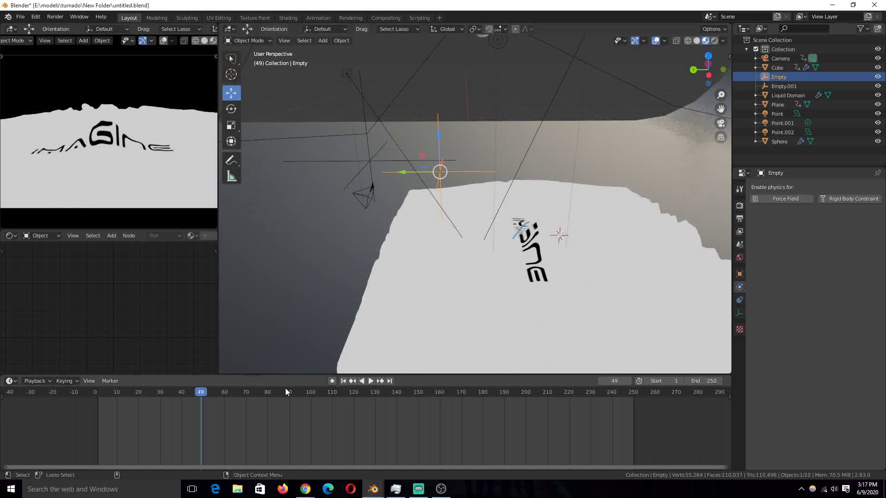
key("space")
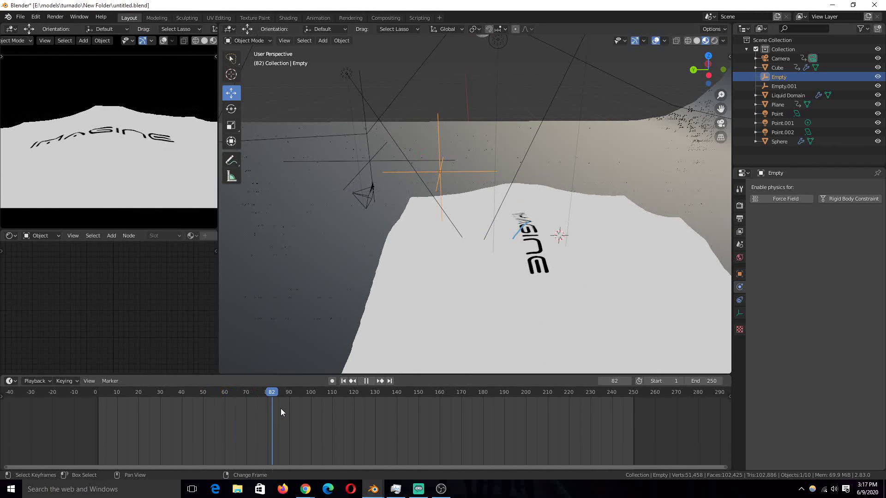
key("space")
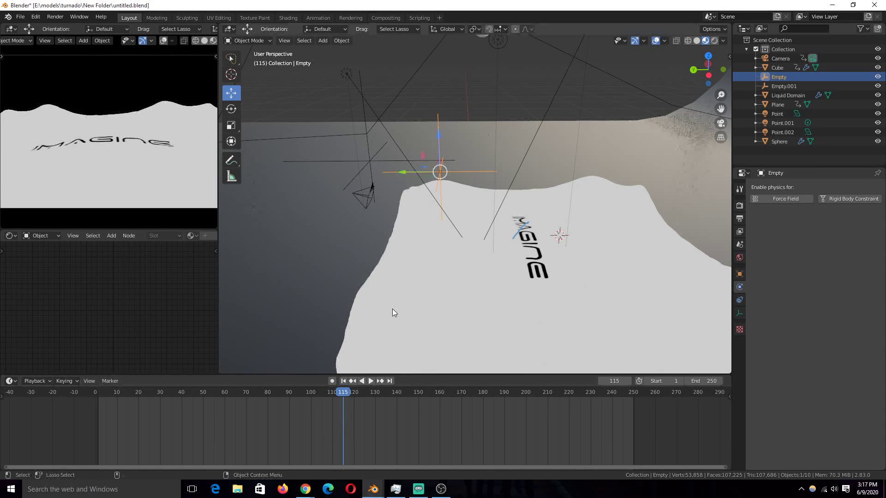
- Preview the liquid domain's Math node output on its surface, scrubbing back toward frame 94
left_click(393, 312)
middle_click_drag(158, 273, 106, 308)
left_click(134, 308, "ctrl+shift")
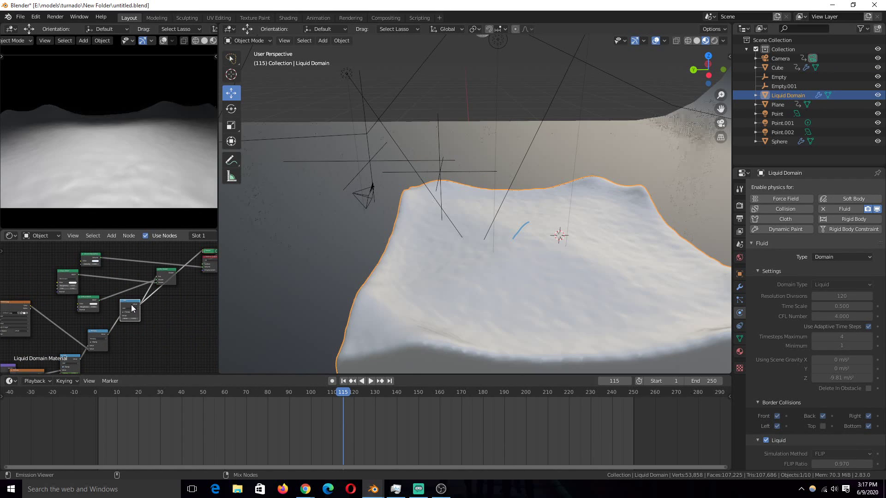
middle_click_drag(425, 297, 464, 362)
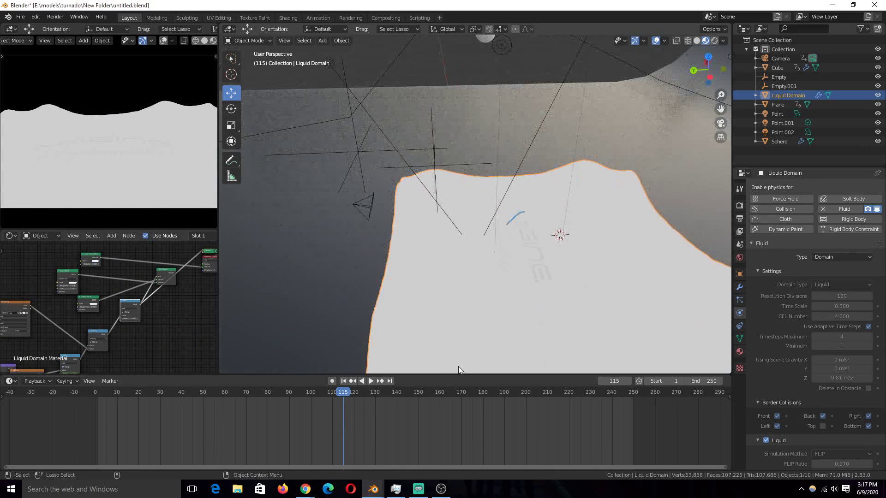
right_click_drag(314, 416, 390, 408, "shift")
scroll(532, 267, "up", 2)
middle_click_drag(533, 267, 385, 172)
- Select the Plane, Empty and Empty.001 in turn, try moving Empty.001, then reselect the Liquid Domain
left_click(436, 158)
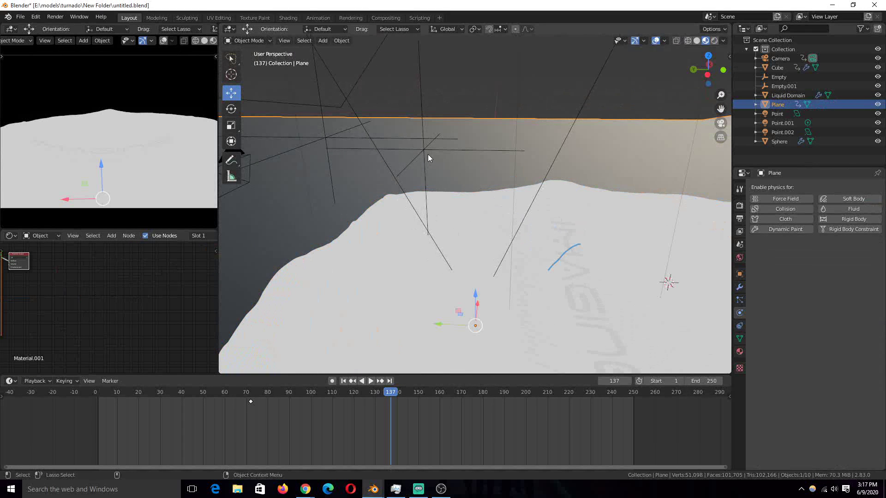
left_click(423, 151)
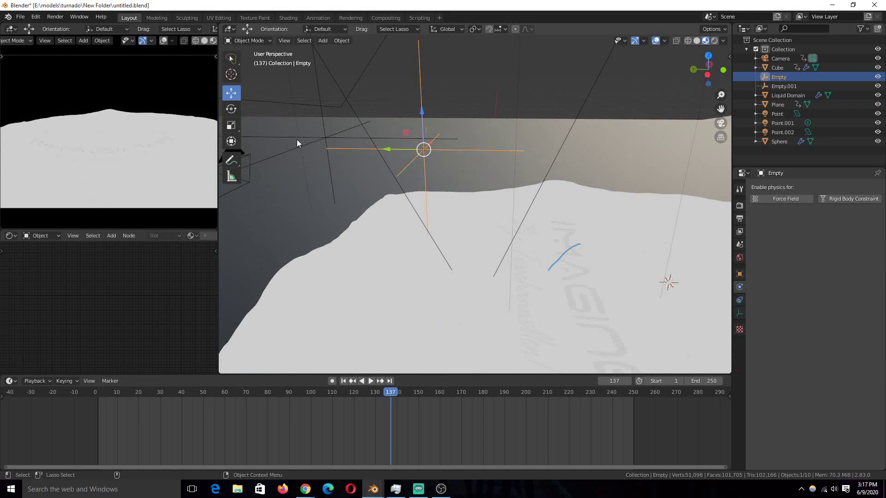
left_click(329, 136)
key("g")
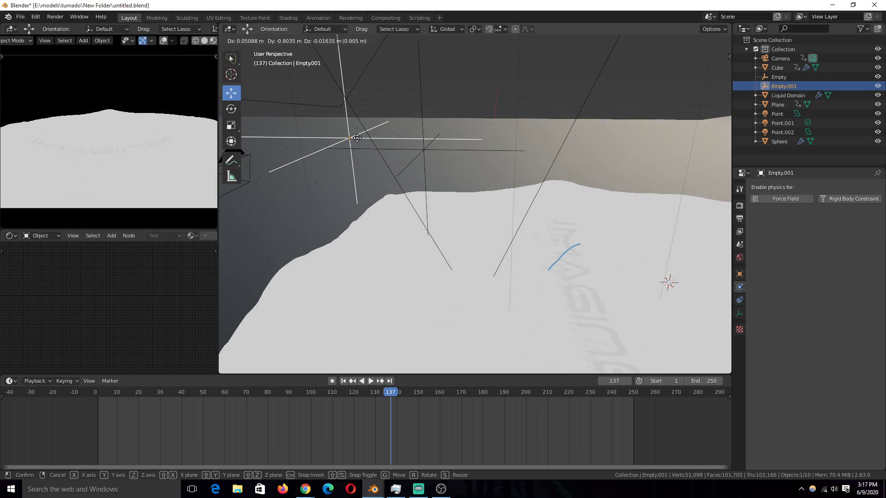
right_click(358, 138)
left_click(568, 252)
middle_click_drag(401, 199, 436, 233)
scroll(104, 314, "down", 1)
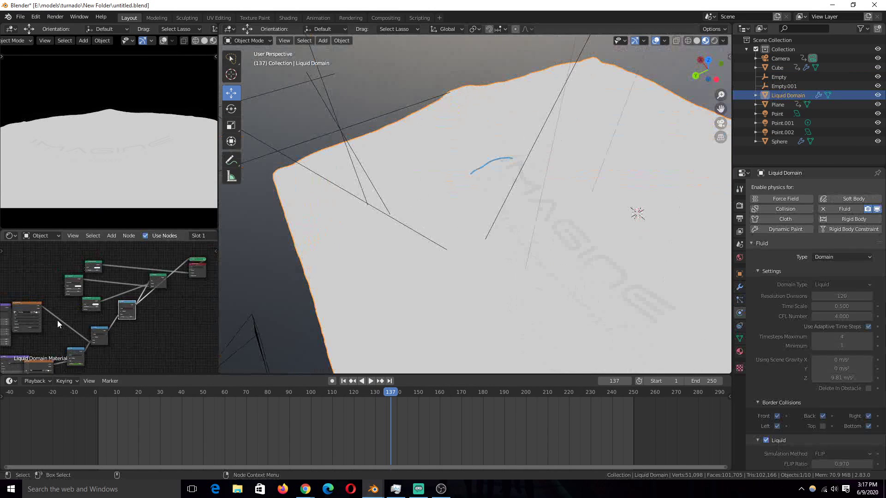
middle_click_drag(114, 322, 172, 311)
scroll(172, 311, "up", 2)
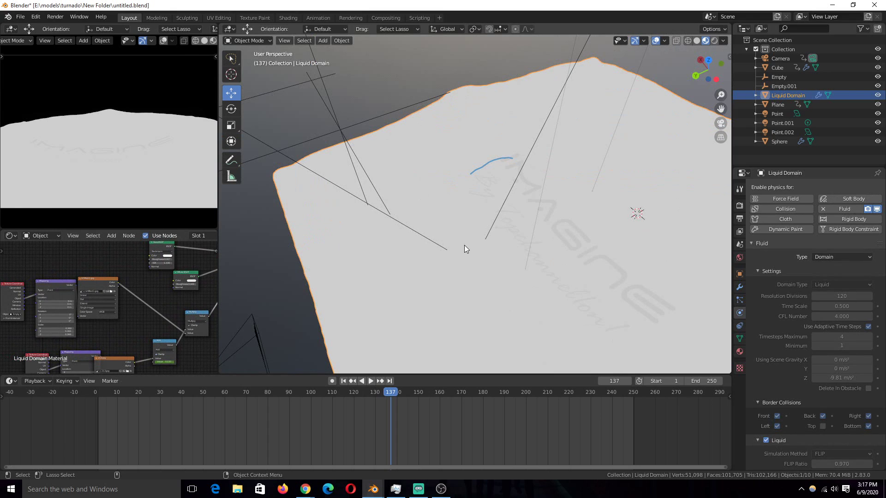
middle_click_drag(469, 257, 520, 245, "shift")
scroll(95, 293, "up", 3)
middle_click_drag(61, 287, 104, 278)
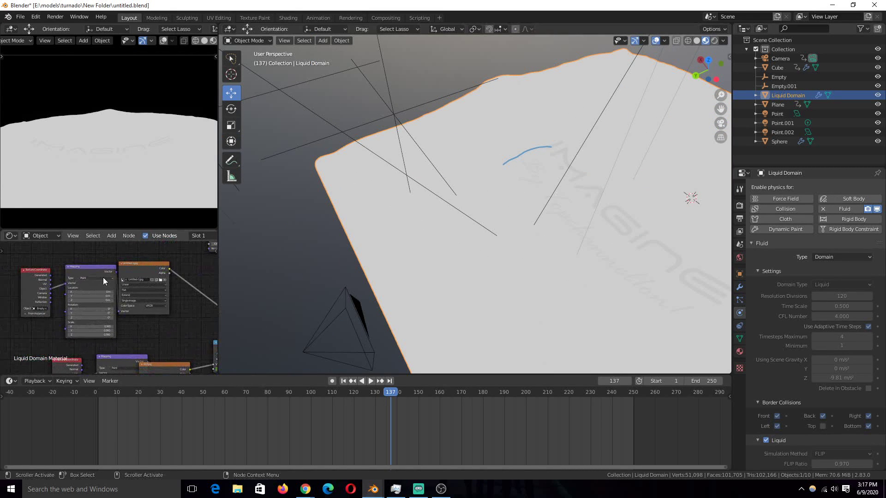
scroll(25, 325, "up", 4)
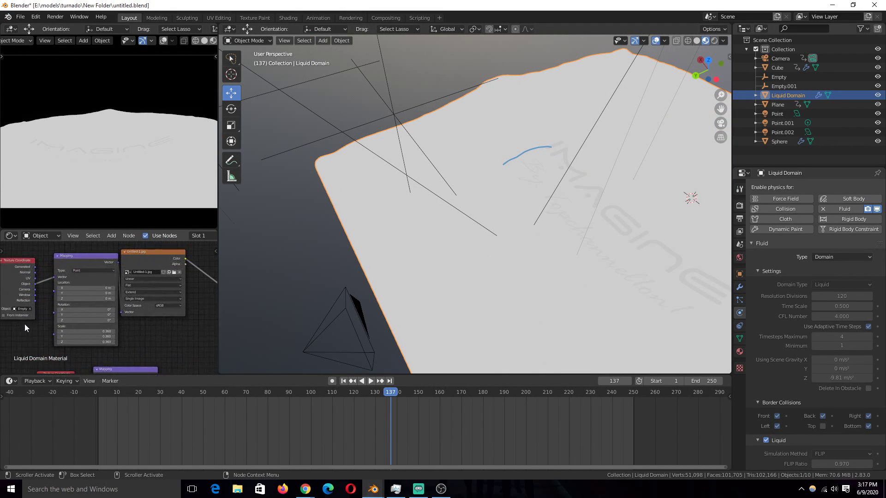
middle_click_drag(44, 305, 91, 295)
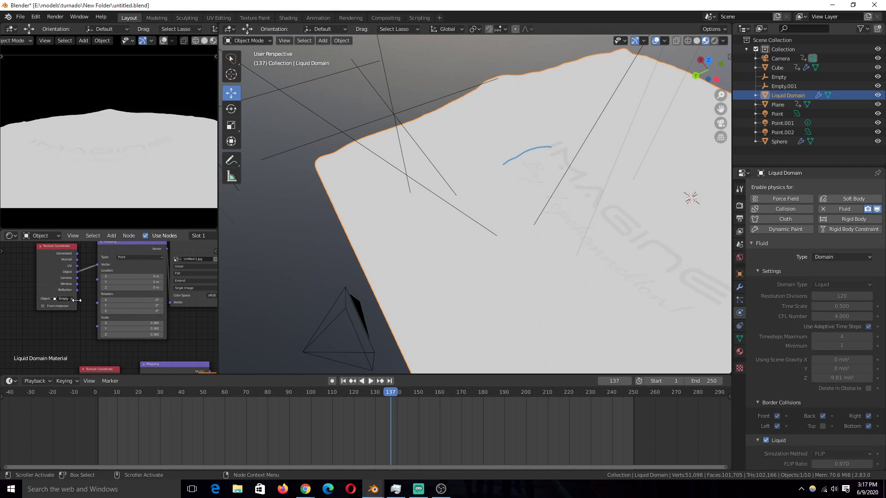
scroll(510, 263, "down", 3)
middle_click_drag(511, 264, 543, 219)
middle_click_drag(491, 305, 462, 320, "shift")
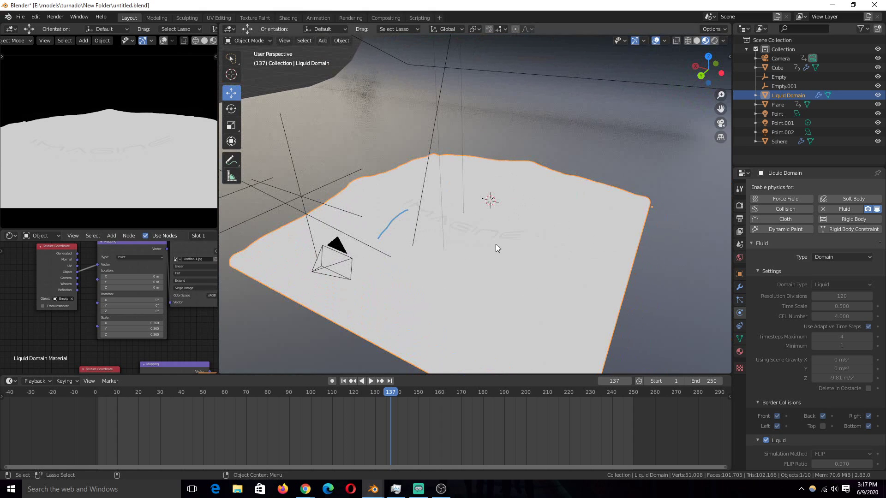
middle_click_drag(491, 248, 372, 251)
scroll(123, 297, "up", 3)
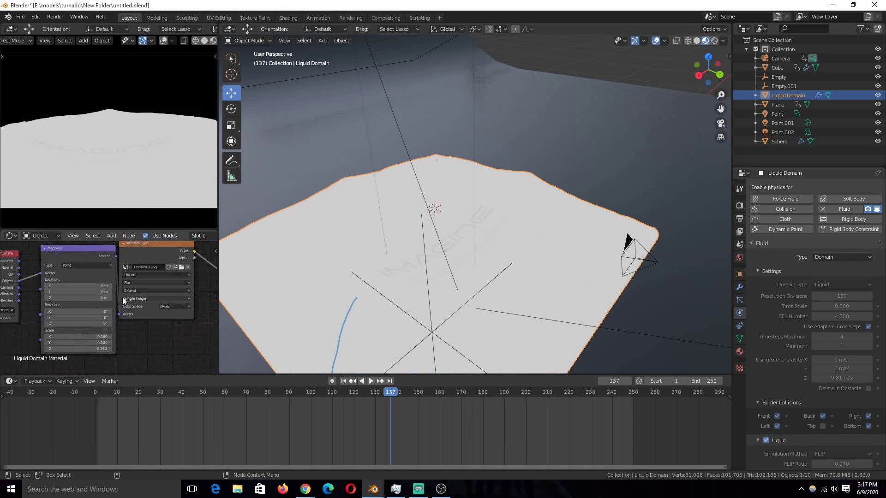
left_click(129, 327)
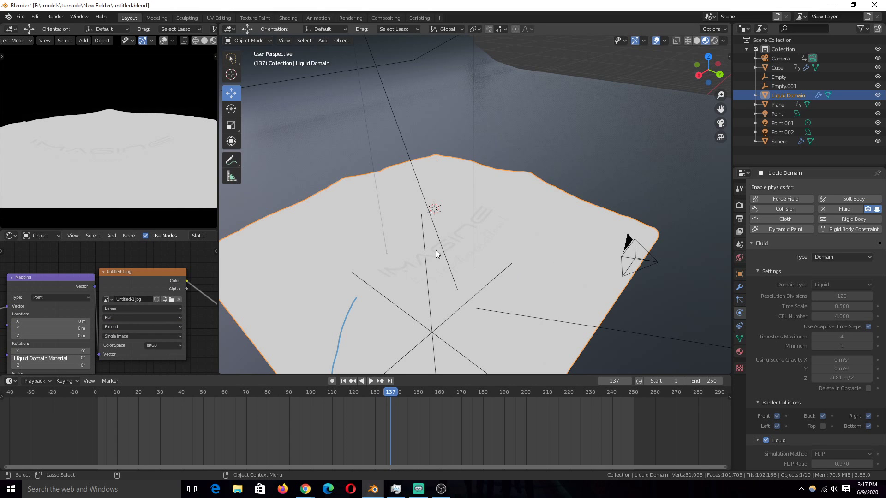
scroll(461, 277, "down", 3)
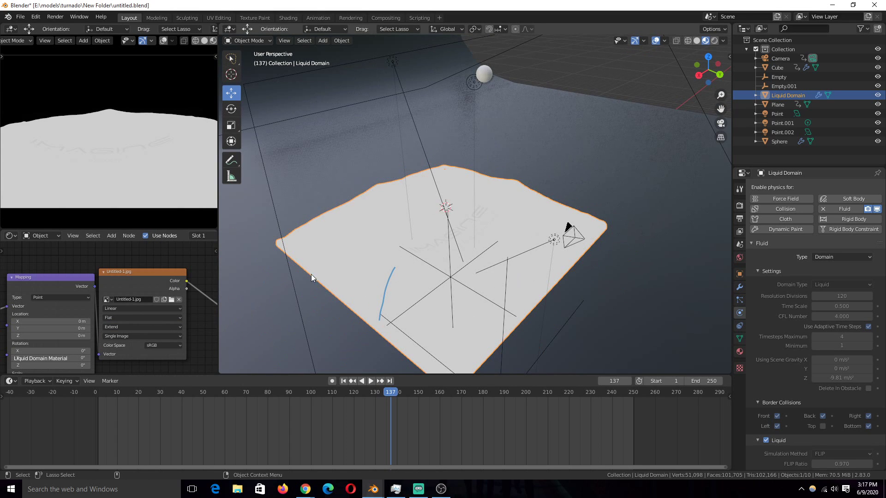
middle_click_drag(139, 323, 88, 290)
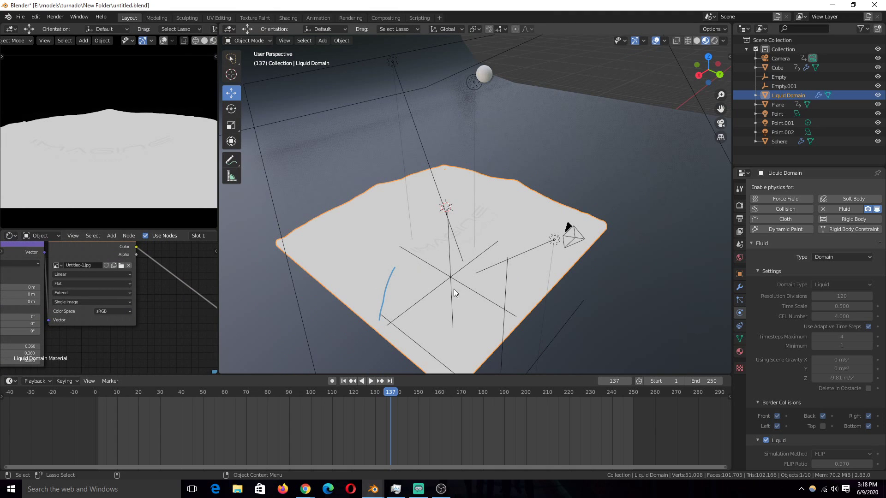
scroll(50, 323, "down", 4)
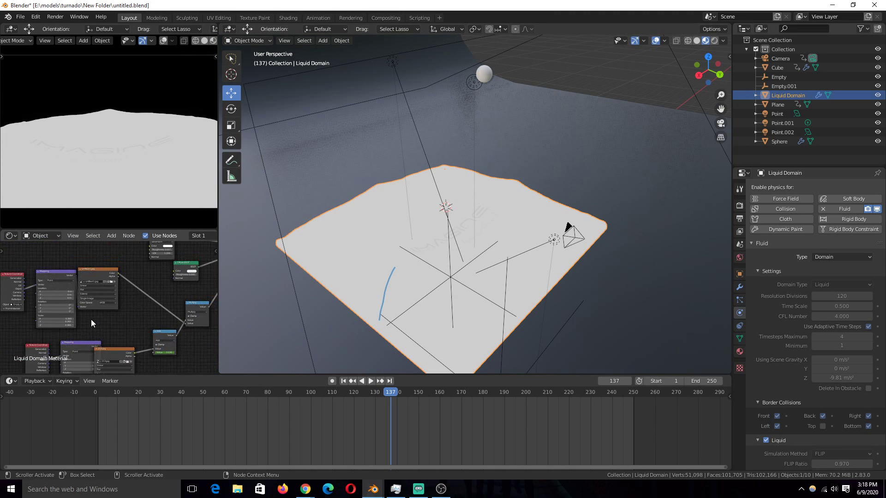
middle_click_drag(39, 342, 57, 309)
scroll(421, 244, "up", 5)
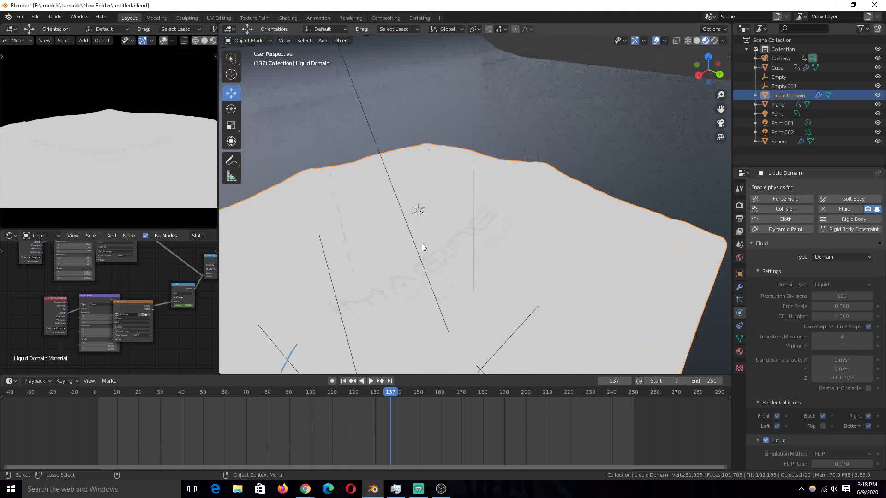
- Move the Texture Coordinate and Mapping nodes left and preview the second text image
middle_click_drag(181, 309, 174, 304)
left_click_drag(29, 288, 86, 314)
key("g")
left_click(48, 301)
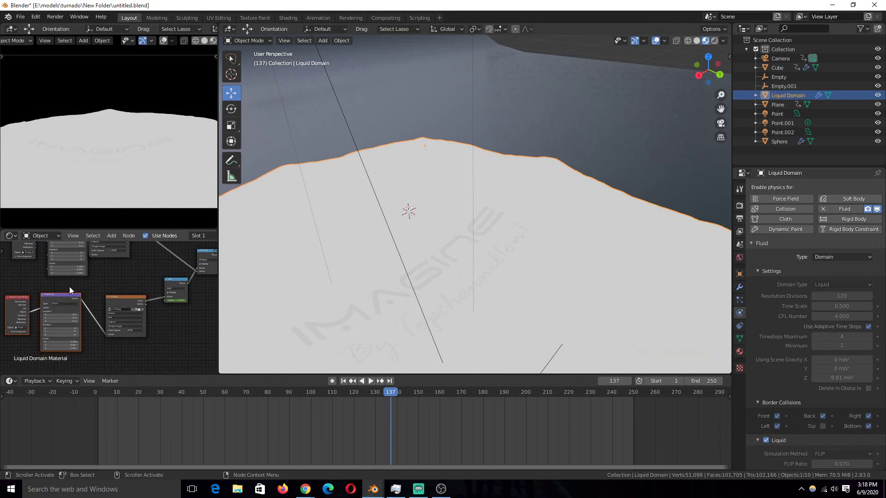
left_click(122, 300, "ctrl+shift")
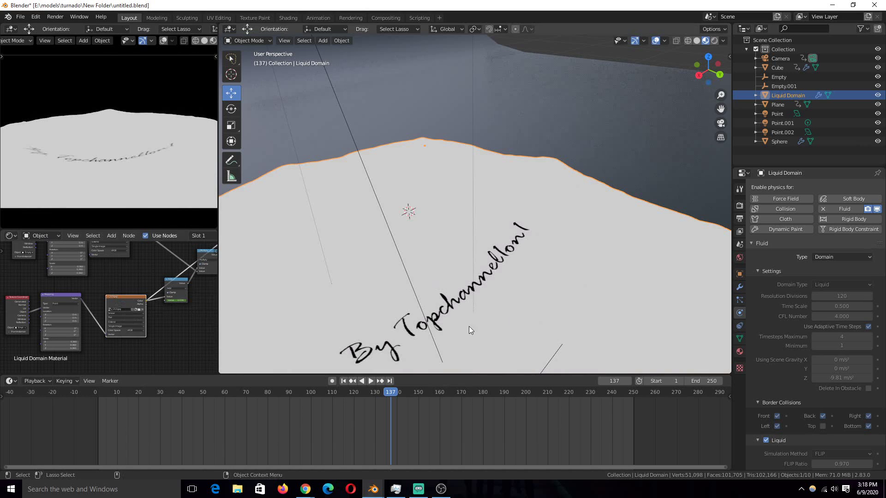
- Select the keyframed Add node and set the timeline to around frame 47
middle_click_drag(150, 327, 181, 337)
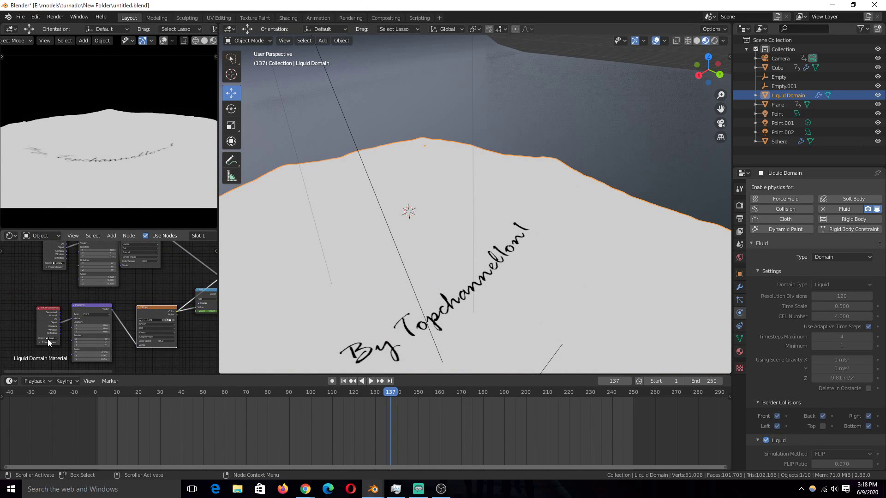
scroll(442, 179, "down", 6)
middle_click_drag(150, 296, 92, 289)
scroll(93, 289, "up", 4)
middle_click_drag(137, 321, 100, 322)
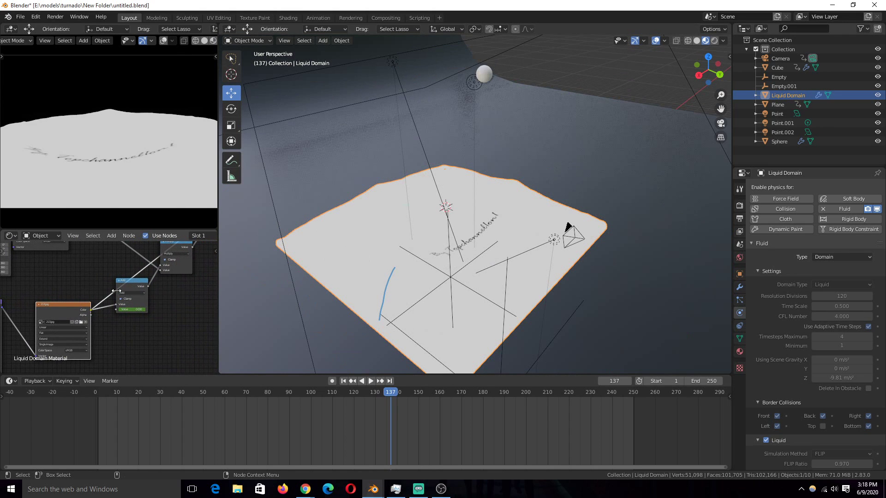
left_click(137, 286)
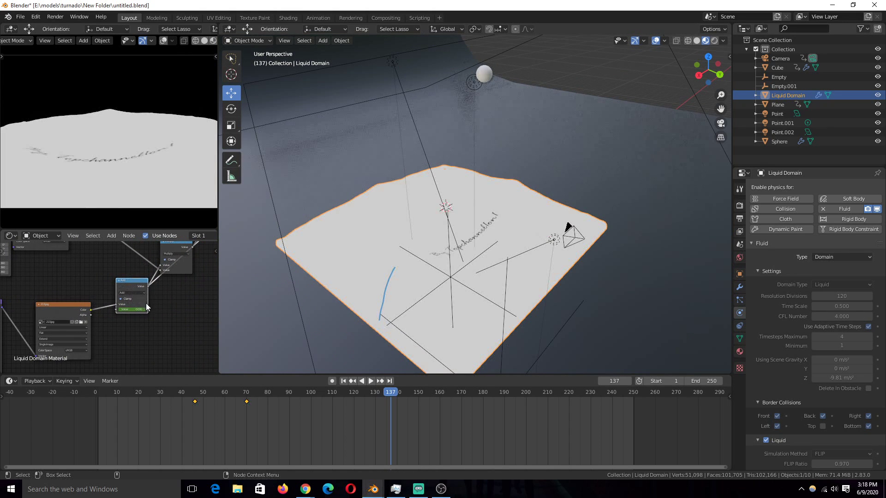
scroll(147, 302, "up", 3)
left_click(199, 410)
- Play to frame 66, then preview the IMAGINE image texture on the liquid surface
key("space")
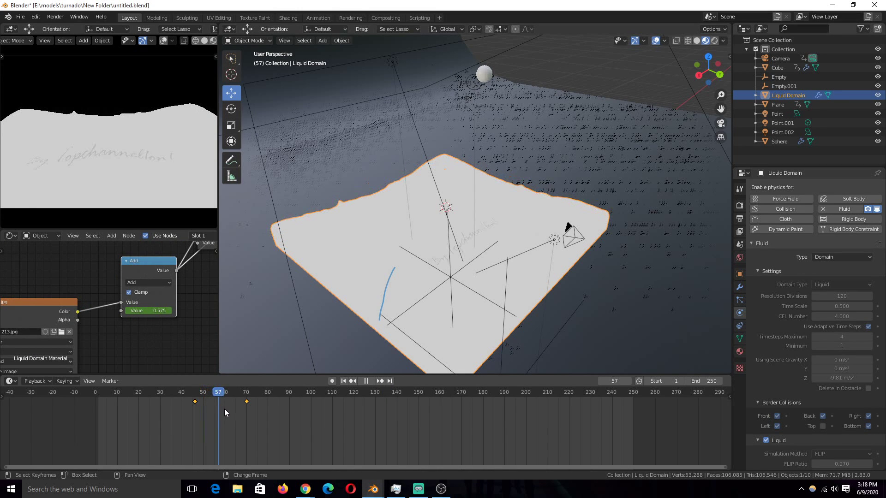
key("space")
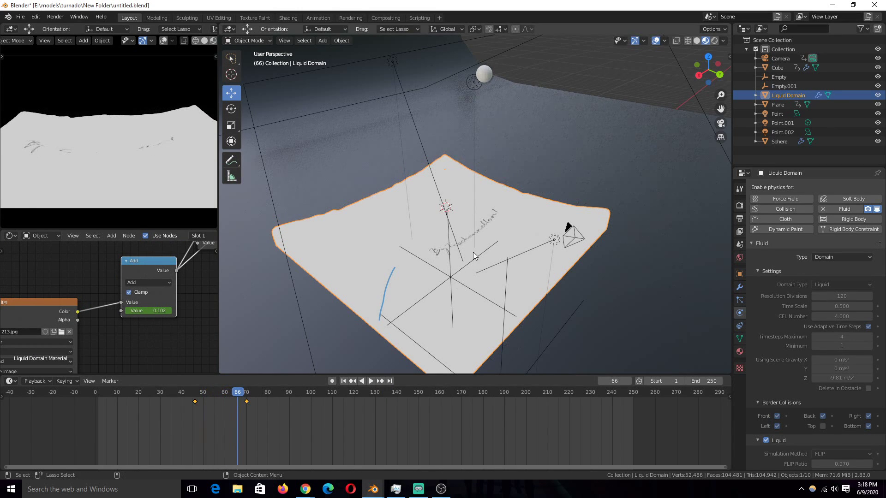
middle_click_drag(175, 271, 124, 327)
scroll(84, 316, "down", 1)
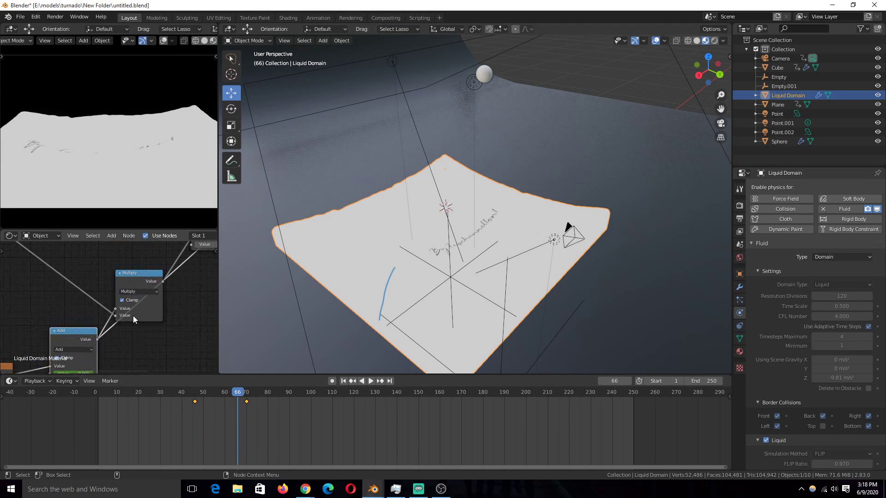
middle_click_drag(134, 284, 148, 302)
scroll(63, 276, "down", 5)
middle_click_drag(62, 277, 121, 298)
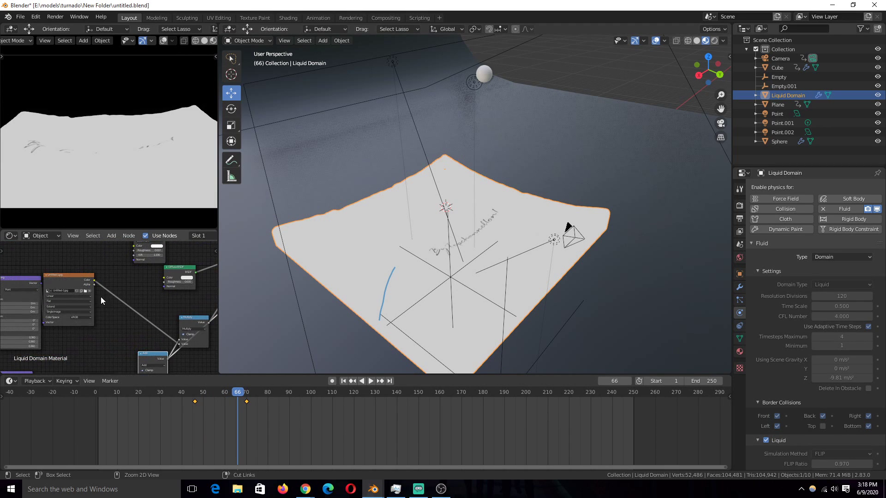
left_click(85, 285, "ctrl+shift")
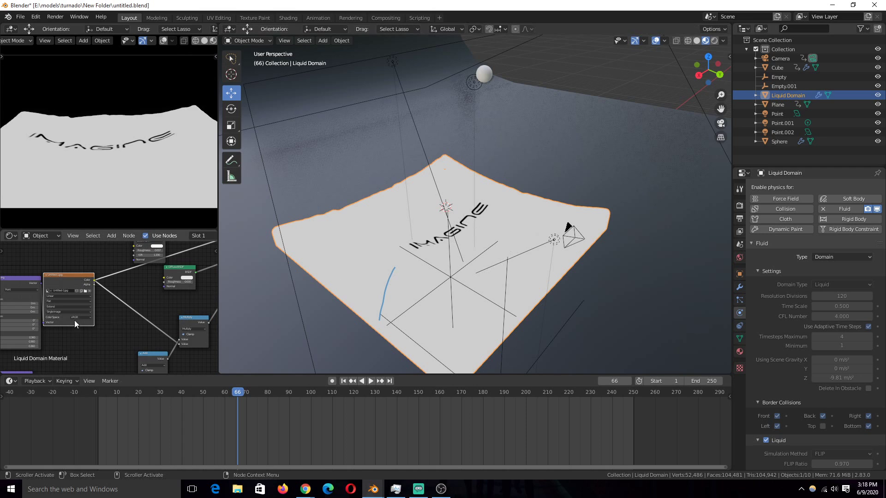
- Preview the Multiply node's output on the liquid and check its operation choices
middle_click_drag(144, 314, 81, 291)
scroll(118, 306, "up", 3)
left_click(120, 286, "ctrl+shift")
left_click(145, 298)
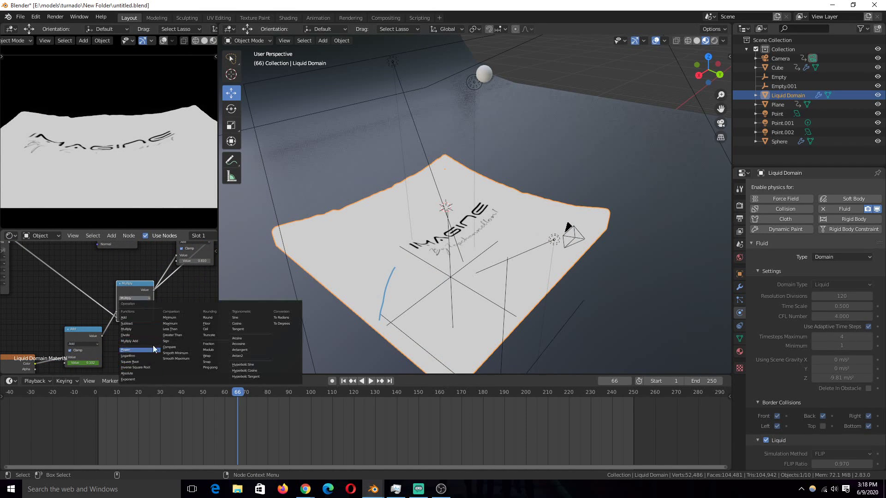
mouse_move(167, 317)
middle_mouse_down()
mouse_move(140, 328)
mouse_move(169, 303)
middle_mouse_up()
- Replay the animation from frame 40 while bringing the Add and BSDF nodes into view
left_click_drag(193, 425, 182, 425)
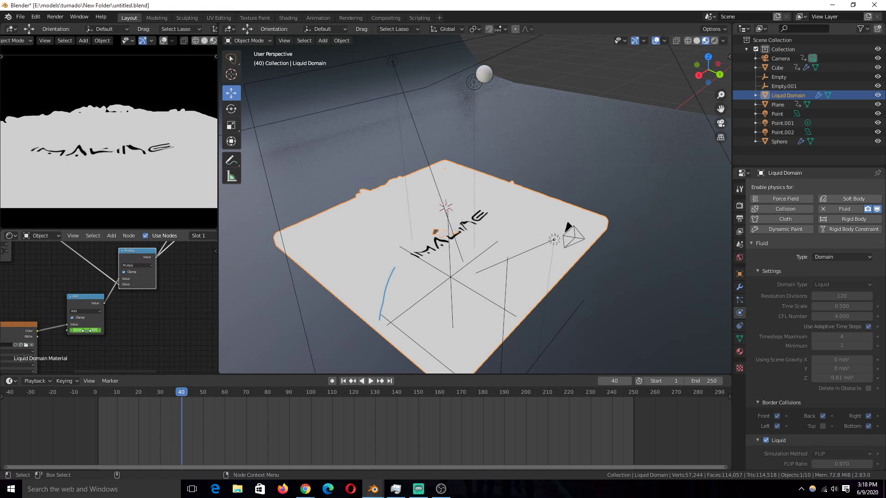
key("space")
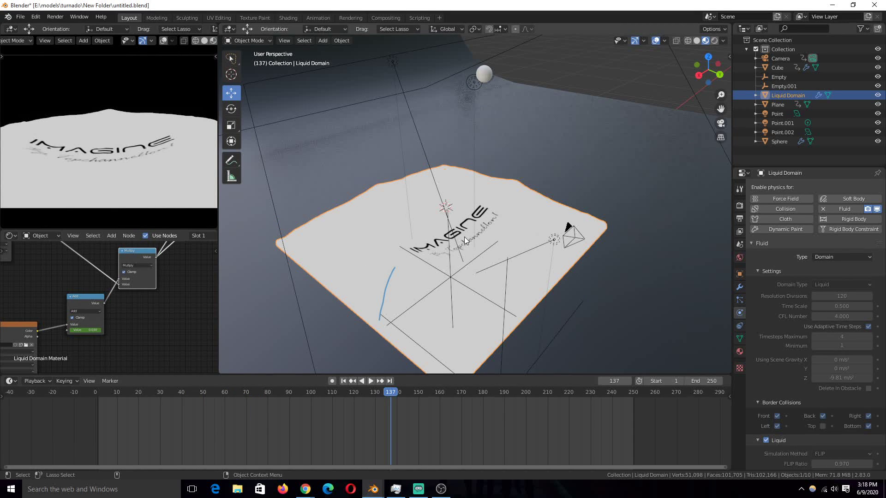
middle_click_drag(153, 320, 44, 371)
middle_click_drag(84, 330, 116, 373)
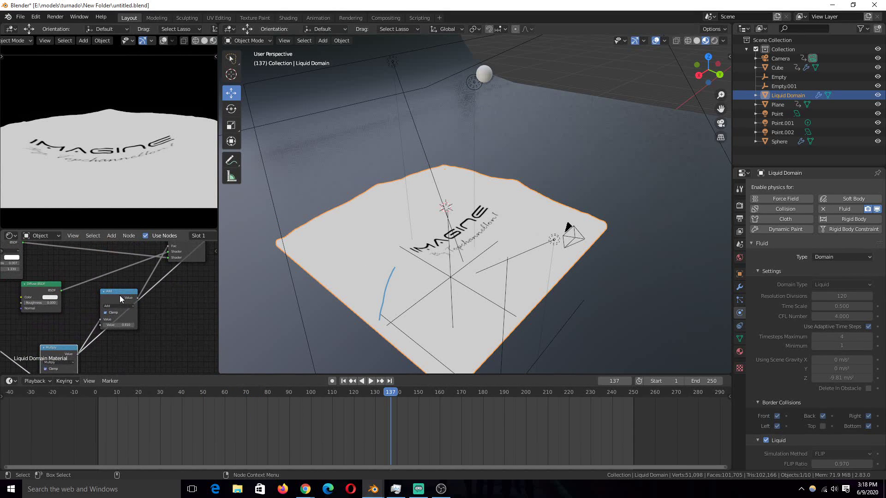
- Preview the Add node, then link the Mix Shader back to the Material Output
left_click(120, 295, "ctrl+shift")
middle_click_drag(148, 283, 90, 321)
left_click(128, 272, "ctrl+shift")
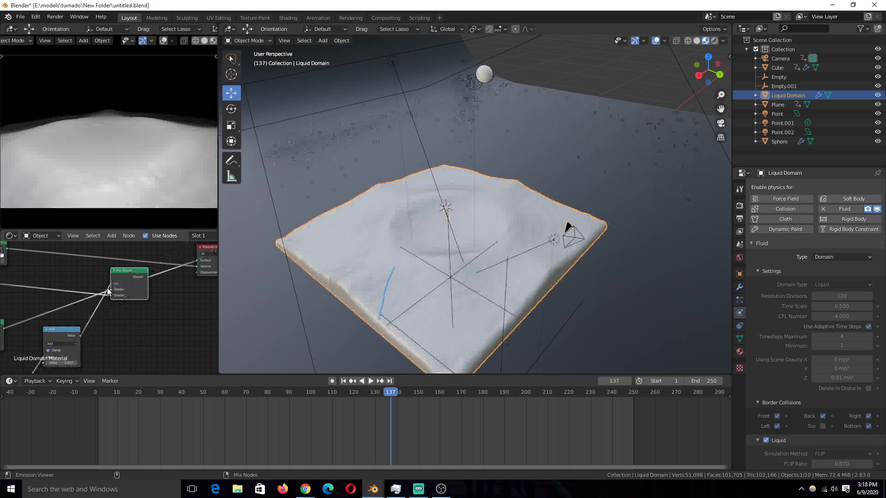
middle_click_drag(136, 291, 172, 283)
middle_click_drag(104, 292, 77, 303)
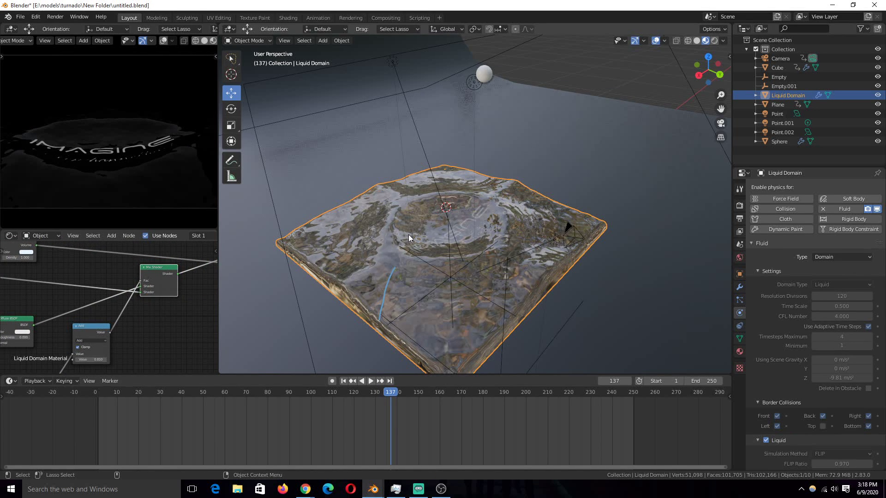
scroll(409, 234, "up", 3)
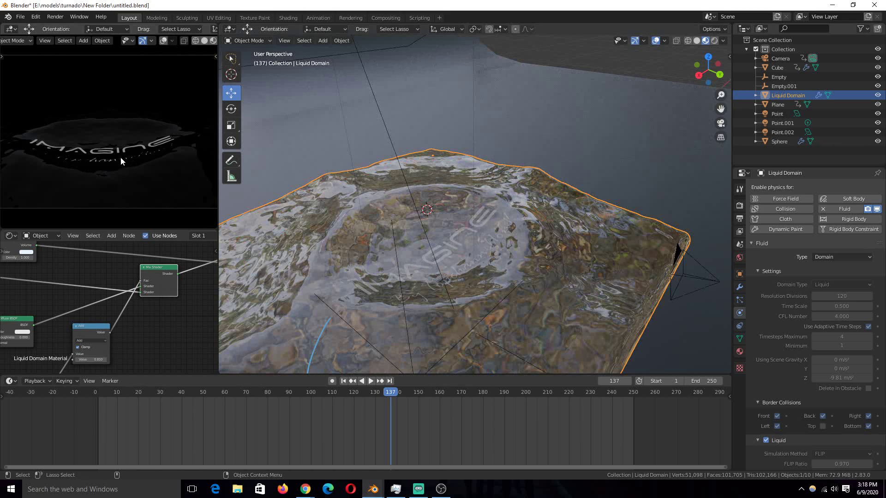
middle_click_drag(161, 306, 50, 326)
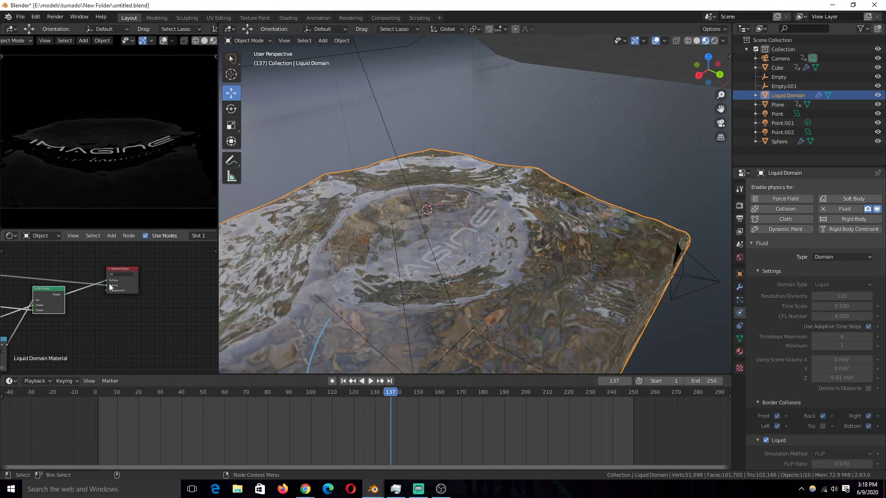
- Save untitled.blend, jump to frame 167, and save again
key("ctrl+s")
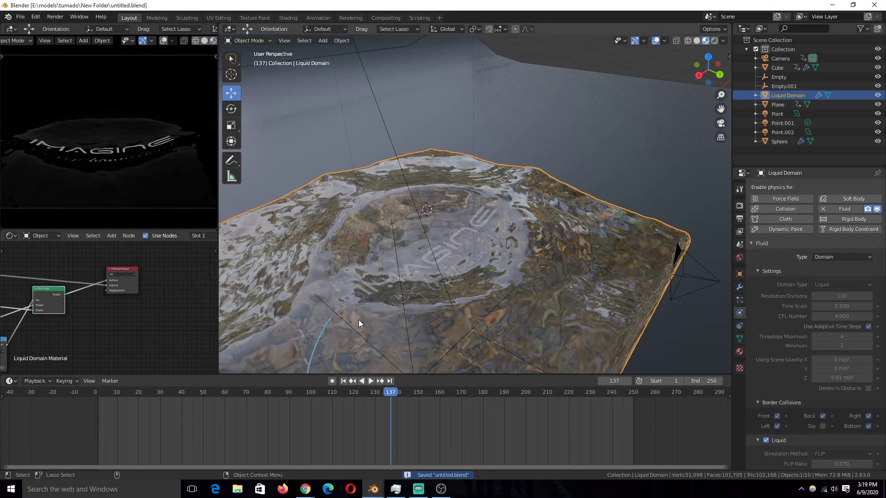
left_click(452, 417)
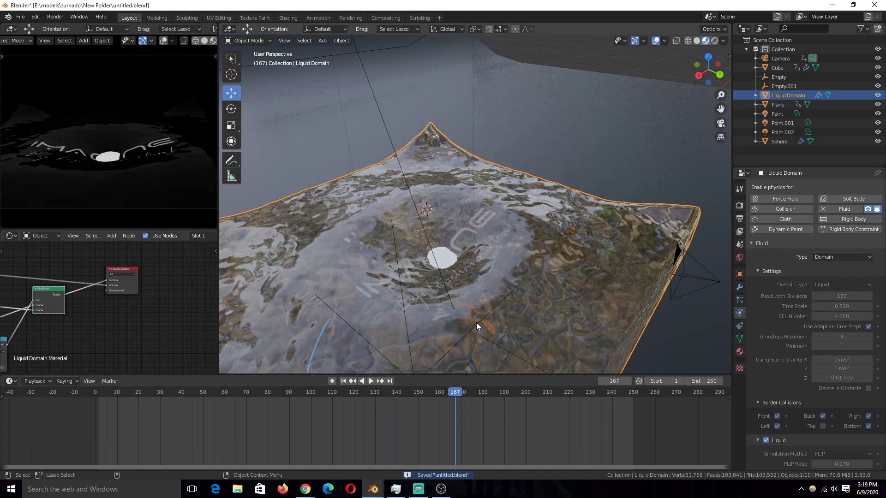
key("ctrl+s")
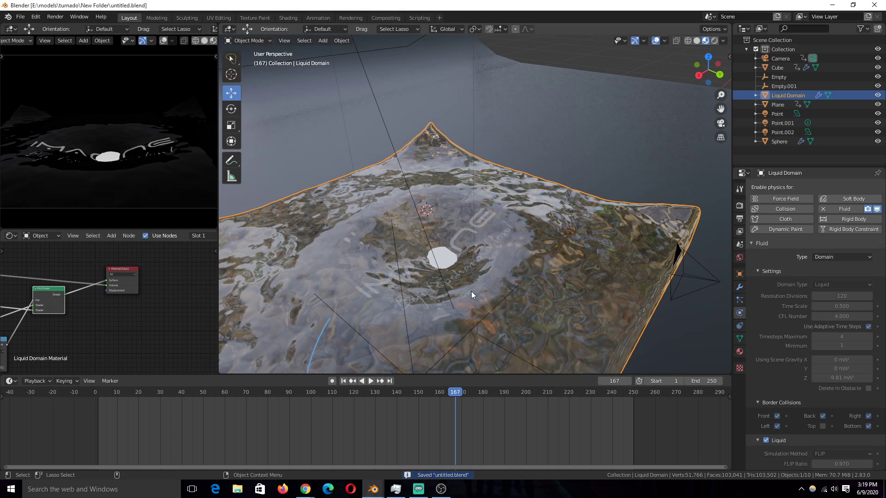
- Replay the liquid simulation from the first frame and stop playback at frame 42
key("shift+Left")
key("space")
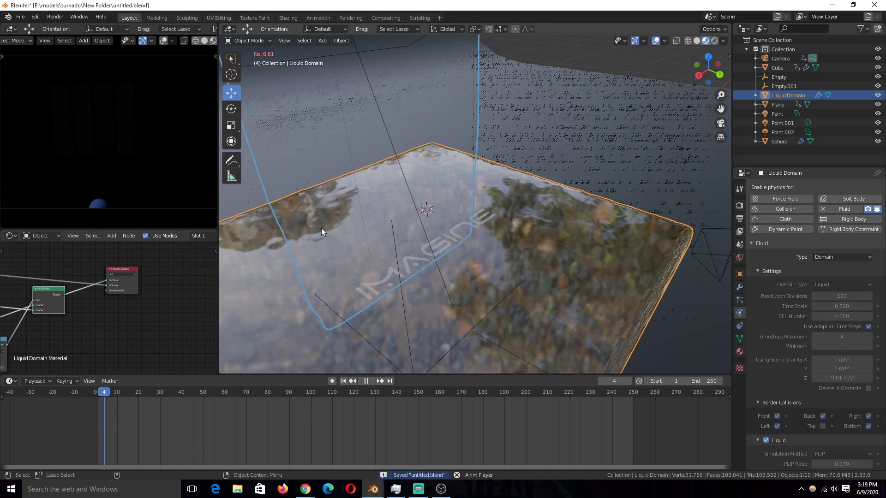
key("space")
scroll(399, 127, "down", 5)
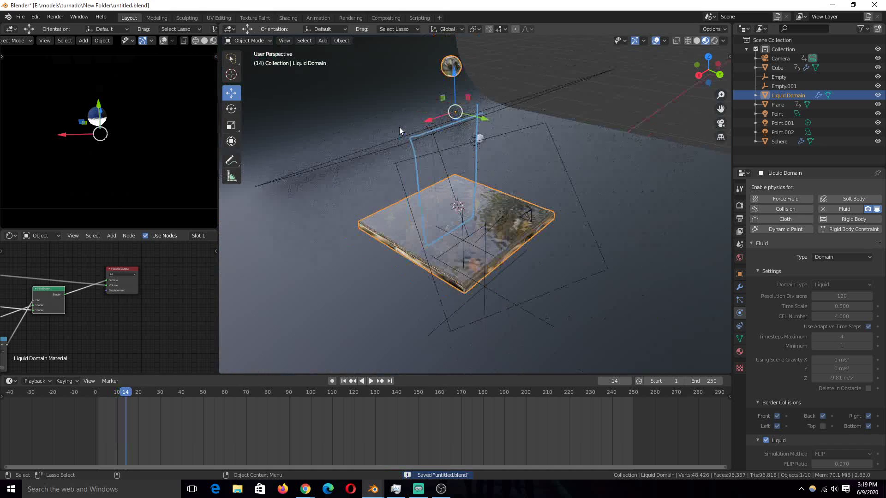
middle_click_drag(415, 118, 417, 85)
key("space")
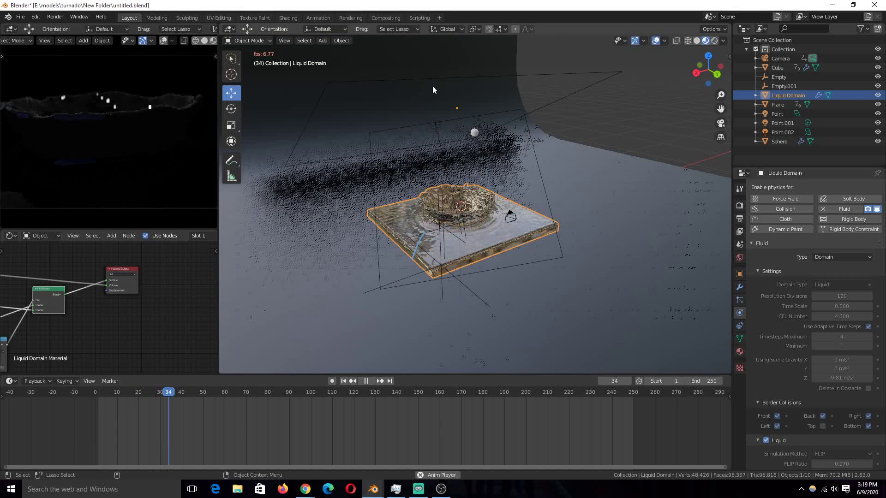
key("space")
- Save the file and switch the viewport to wireframe shading to see through the backdrop and slab
middle_click_drag(470, 148, 368, 146)
key("ctrl+s")
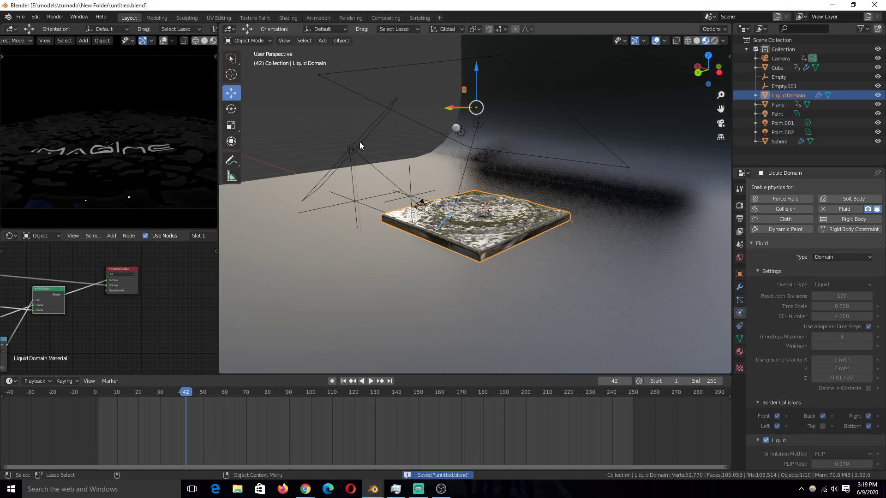
left_click(517, 235)
middle_click_drag(518, 235, 564, 238)
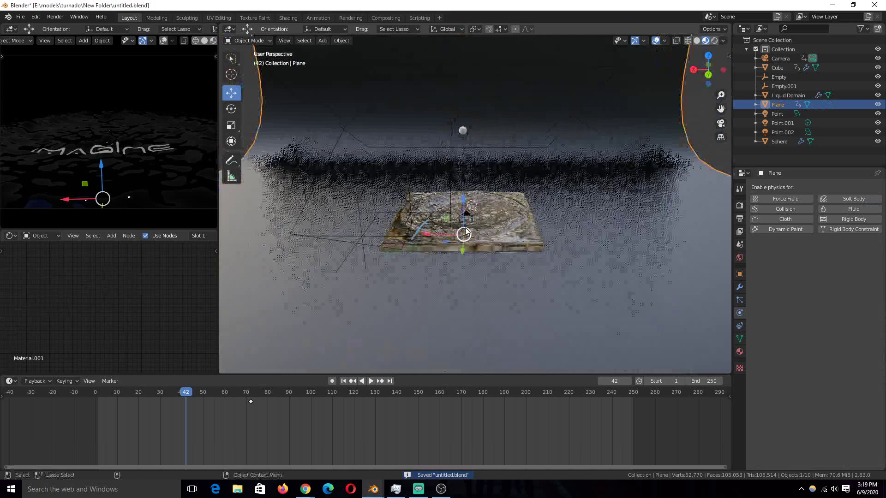
key("z")
left_click(300, 227)
left_click(394, 215)
scroll(394, 215, "down", 6)
middle_click_drag(395, 215, 416, 174)
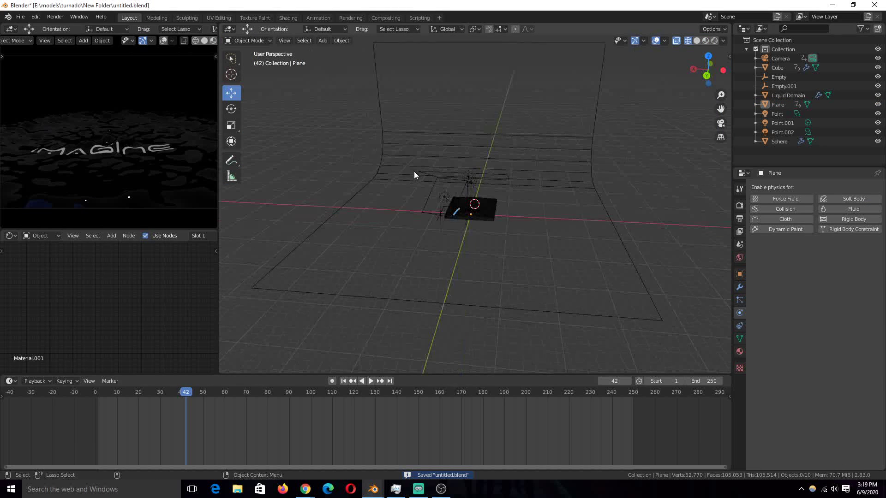
middle_click_drag(541, 216, 466, 199)
mouse_move(376, 204)
middle_mouse_down()
mouse_move(486, 208)
mouse_move(382, 212)
middle_mouse_up()
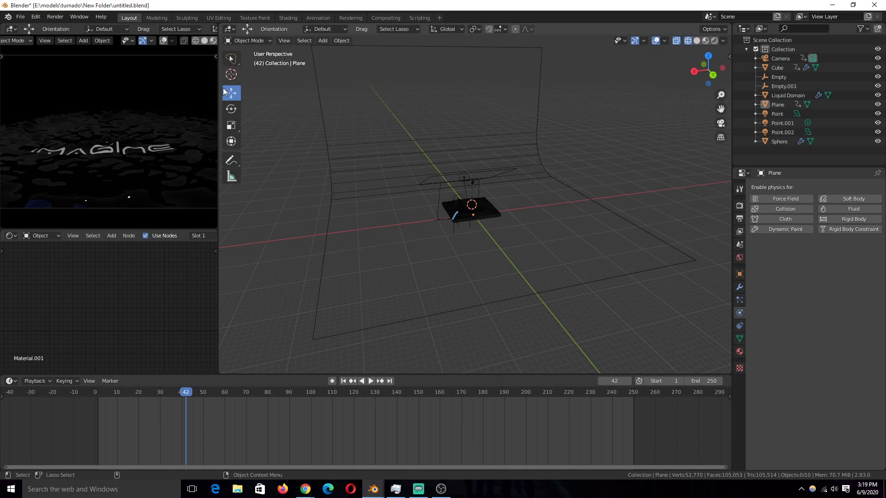
- Sketch blue annotation strokes across the scene, erase them, and return to the Move tool
left_click(232, 162)
left_click_drag(358, 203, 695, 274)
left_click_drag(576, 183, 286, 204)
mouse_move(458, 219)
middle_mouse_down()
mouse_move(449, 206)
mouse_move(522, 208)
middle_mouse_up()
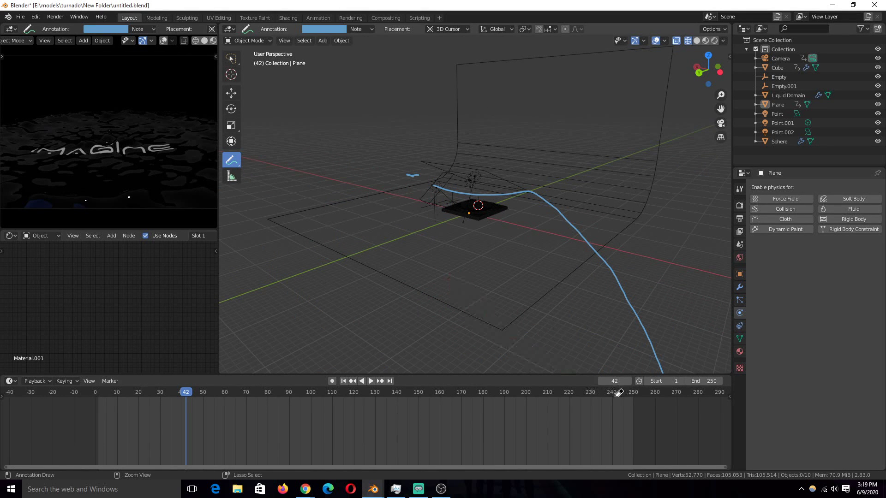
left_click_drag(630, 278, 501, 174, "ctrl")
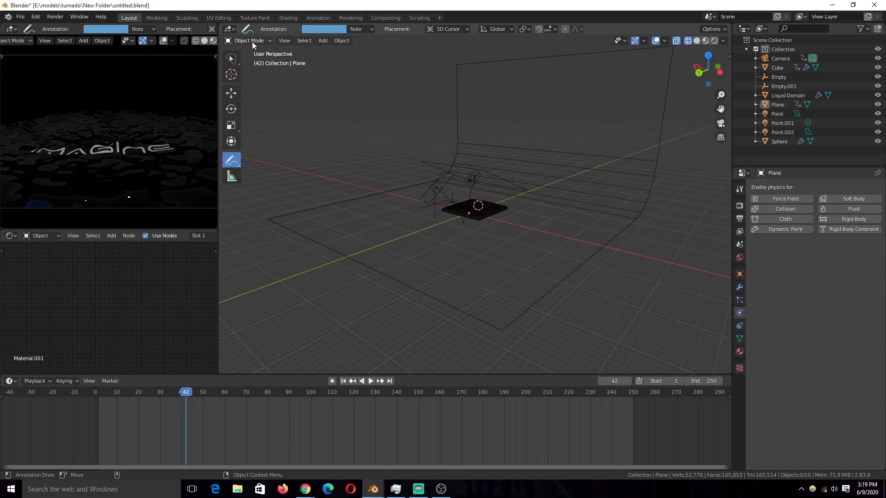
left_click(232, 93)
scroll(305, 116, "up", 3)
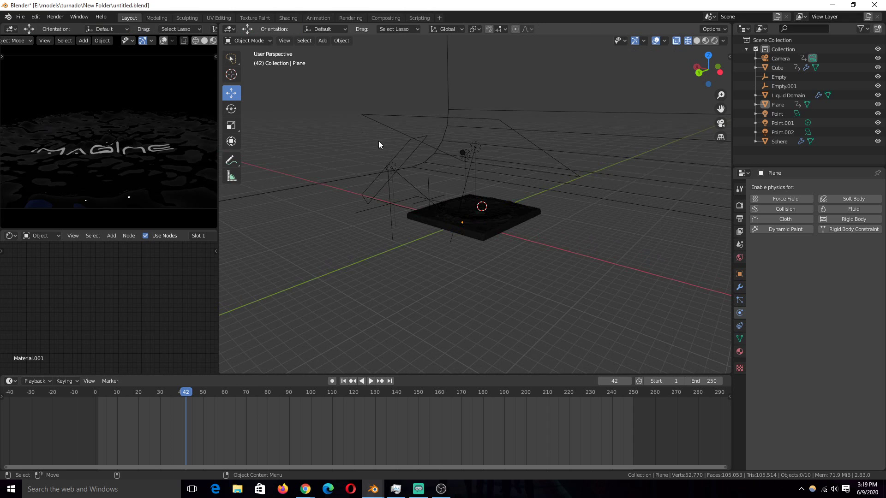
- Switch to solid shading, view through the camera, and select the Liquid Domain
scroll(461, 193, "up", 3)
key("z")
left_click(661, 226)
key("KP_0")
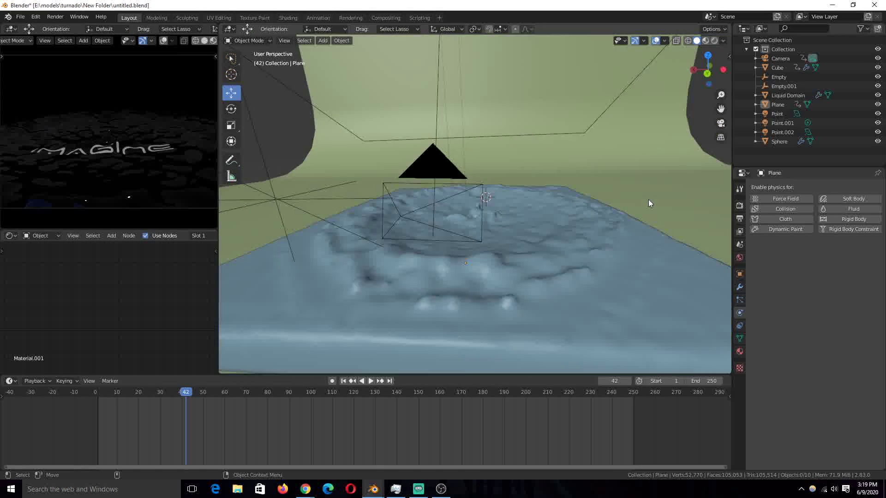
scroll(630, 176, "up", 4)
left_click(561, 209)
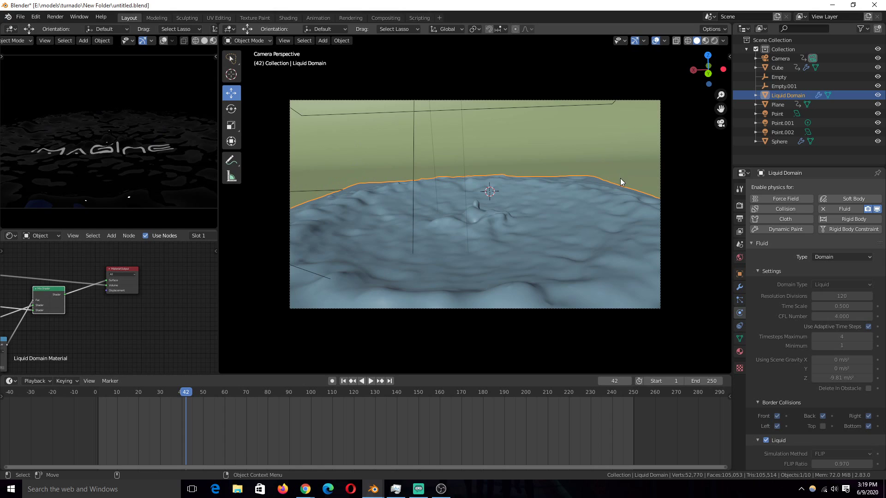
scroll(141, 147, "down", 3)
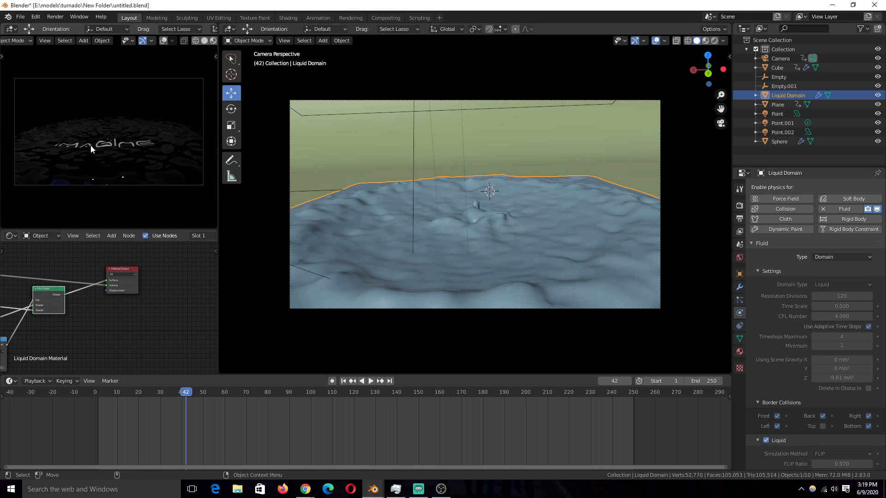
- Save, deselect everything, and play the liquid simulation up to frame 90
key("ctrl+s")
left_click(48, 131)
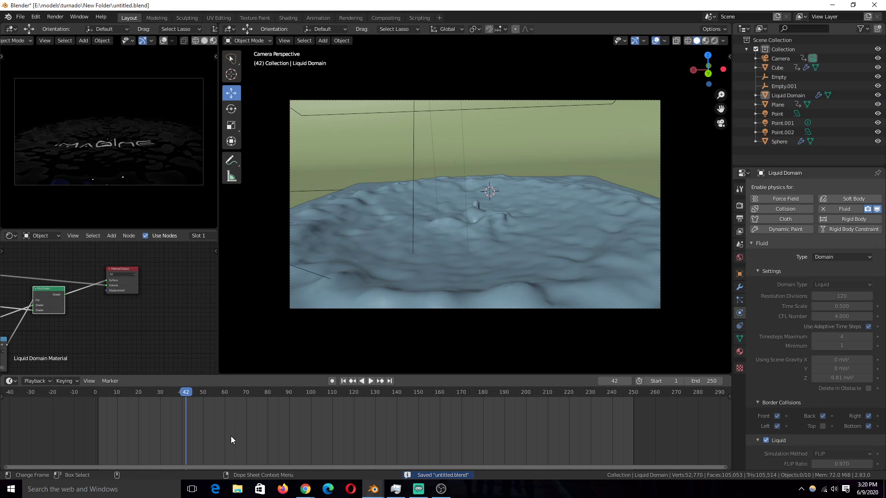
key("space")
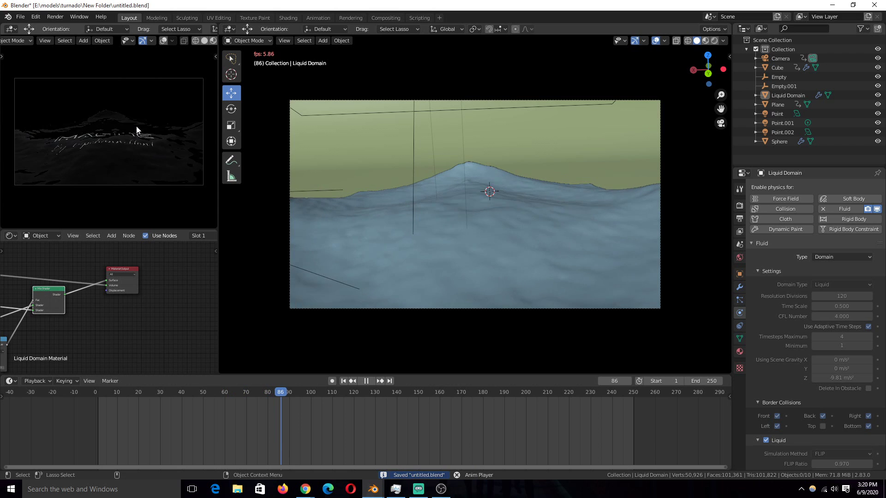
key("space")
key("ctrl+s")
- Select the Point light and show its Area lamp settings (200 W, 22 m size)
middle_click_drag(443, 131, 493, 127)
left_click(493, 130)
left_click(739, 313)
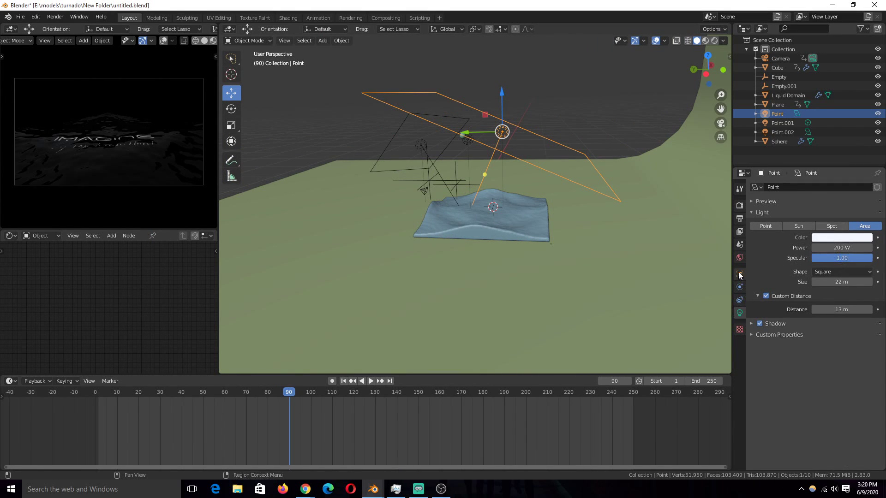
- Raise the World HDRI strength from 0.001 to 0.391, leaving the world image unchanged
left_click(740, 258)
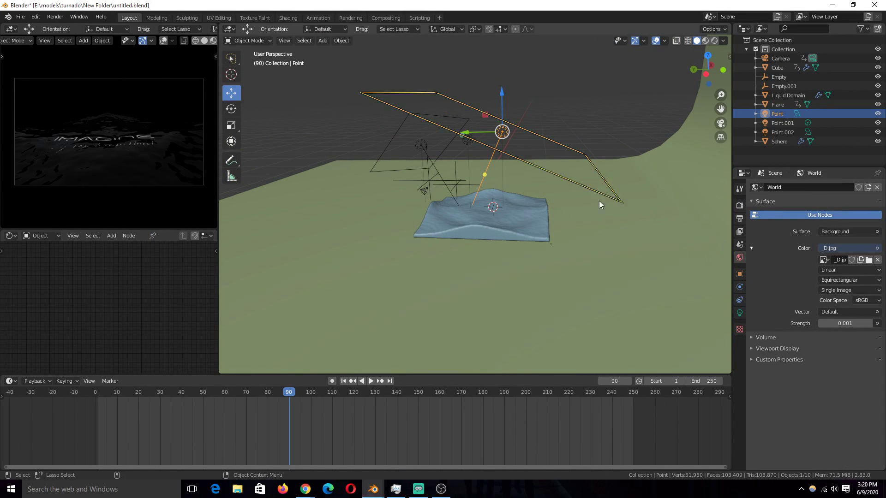
left_click(870, 261)
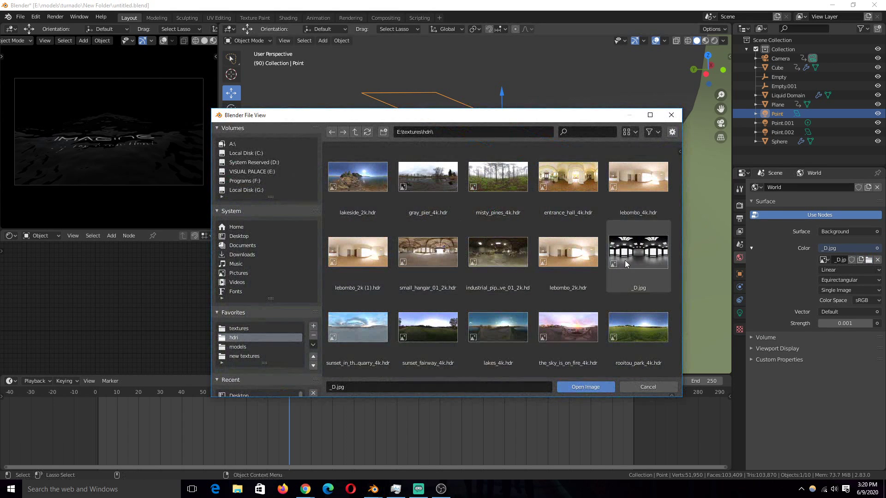
left_click(641, 386)
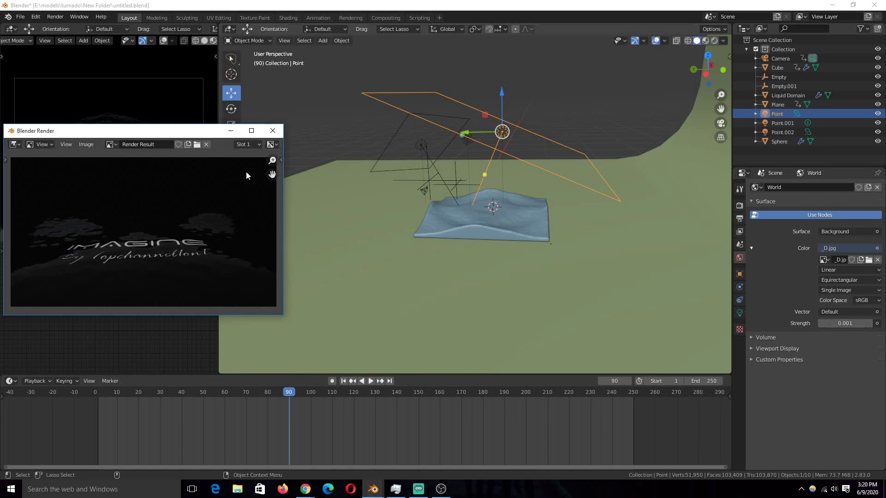
left_click(273, 132)
left_click_drag(839, 331, 863, 331)
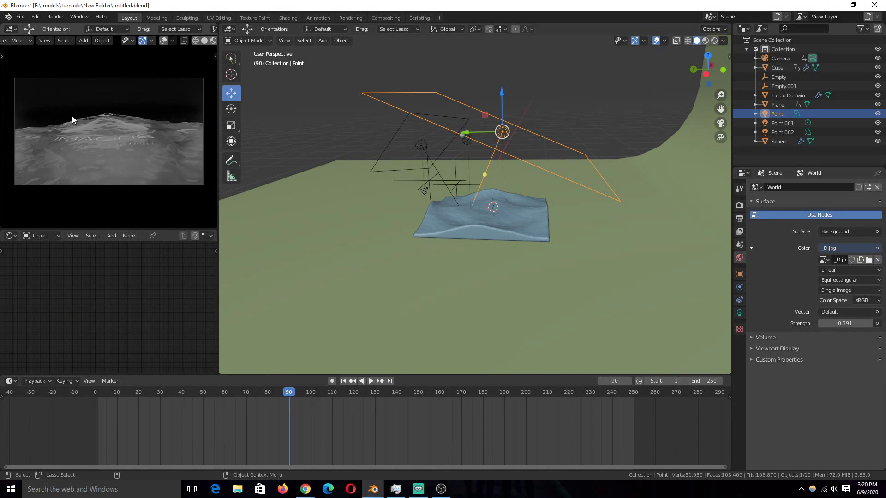
- Replay the simulation from the start to frame 45 and save untitled.blend
left_click(106, 415)
key("space")
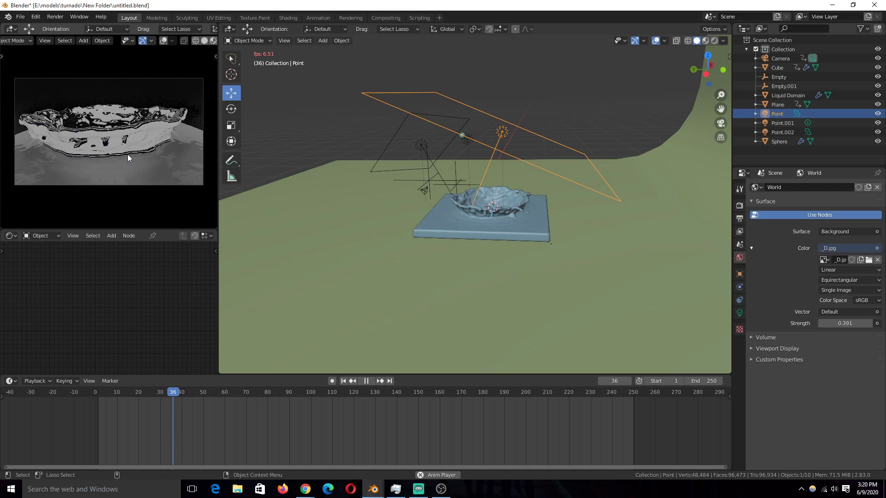
key("space")
key("ctrl+s")
left_click(740, 218)
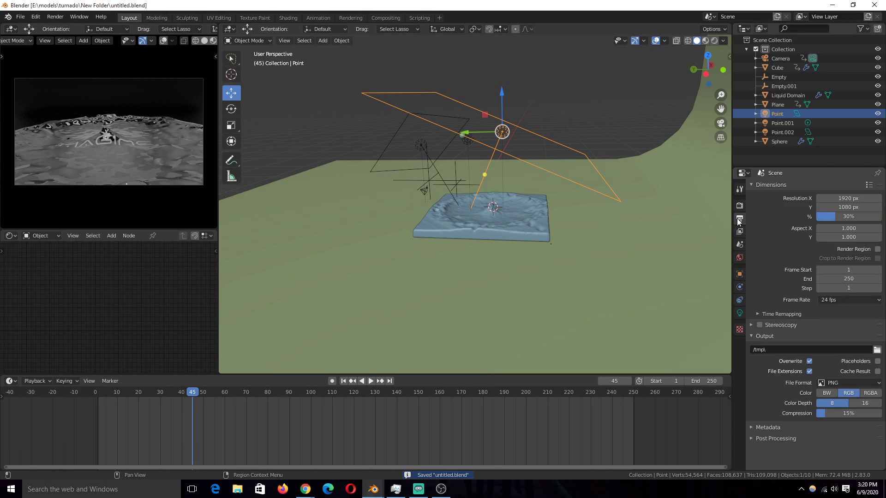
- Append 1 to the output path in Output properties so it reads /tmp\1
left_click(740, 231)
key("space")
key("space")
left_click(738, 207)
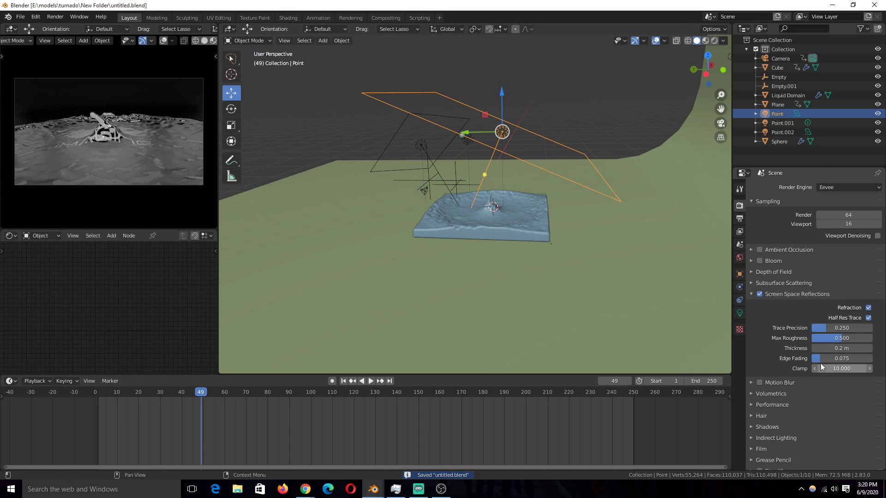
scroll(821, 367, "down", 2)
left_click(739, 218)
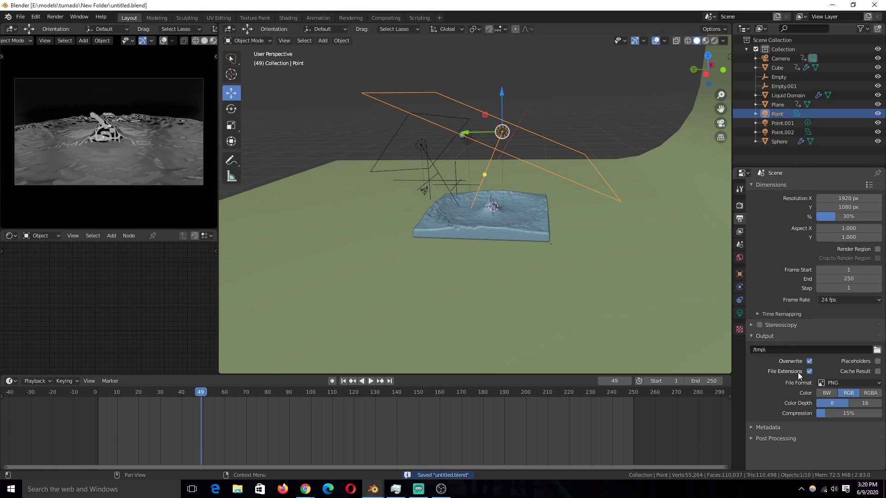
left_click(804, 350)
type("1")
key("Return")
- Set the output file format to FFmpeg video and save
left_click(832, 383)
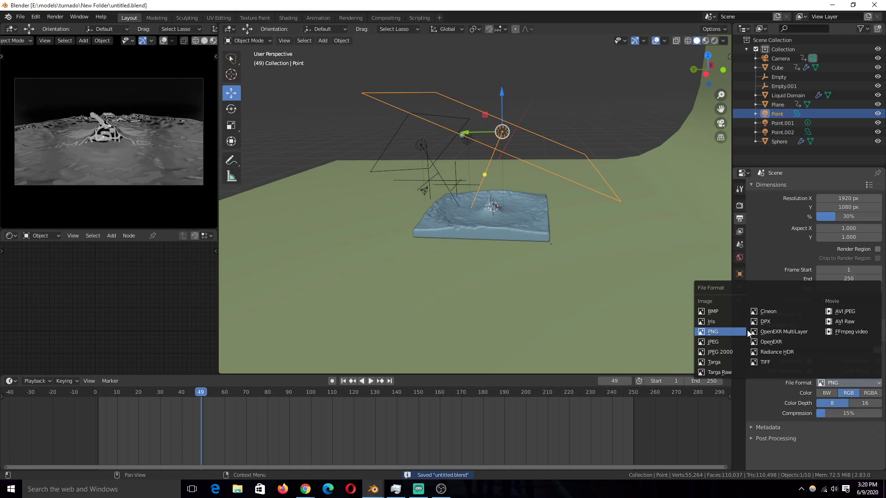
left_click(848, 331)
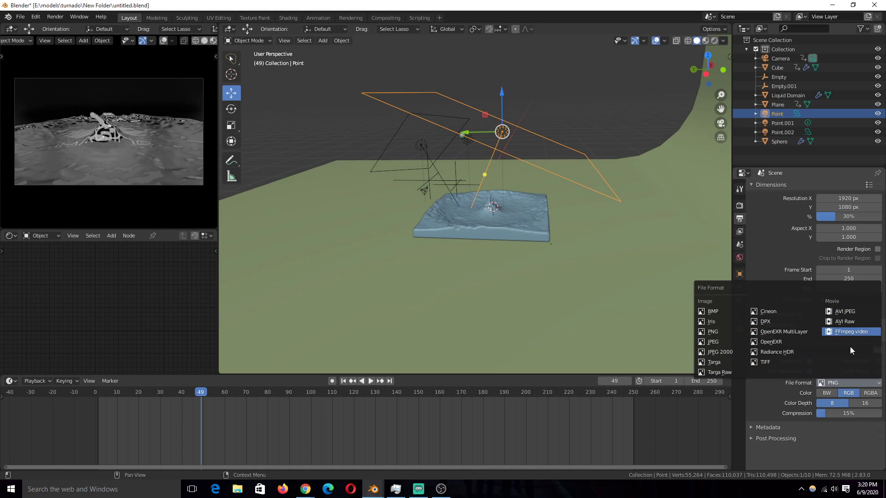
key("ctrl+s")
- Start a Viewport Render Animation from the viewport's View menu
left_click(54, 16)
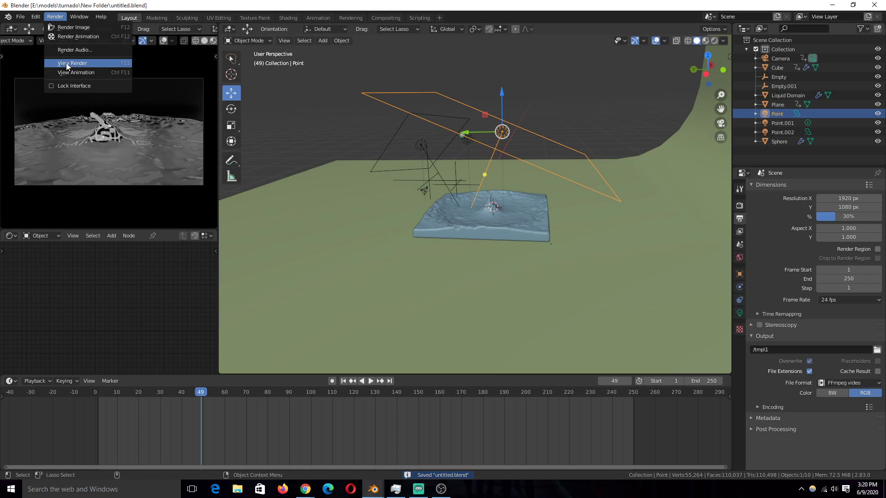
scroll(24, 43, "up", 2)
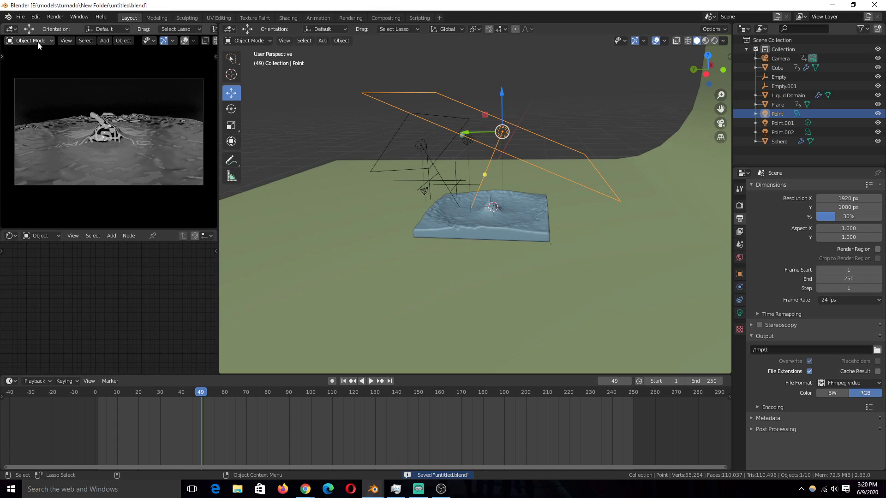
left_click(65, 41)
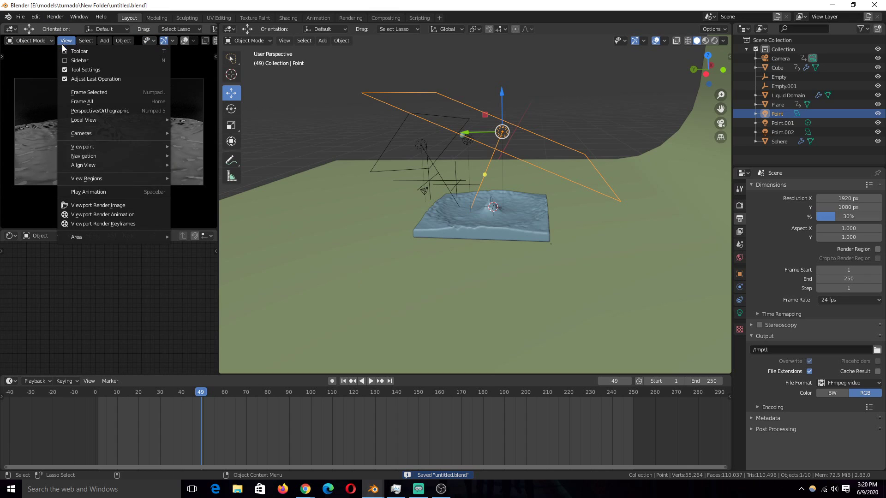
left_click(107, 214)
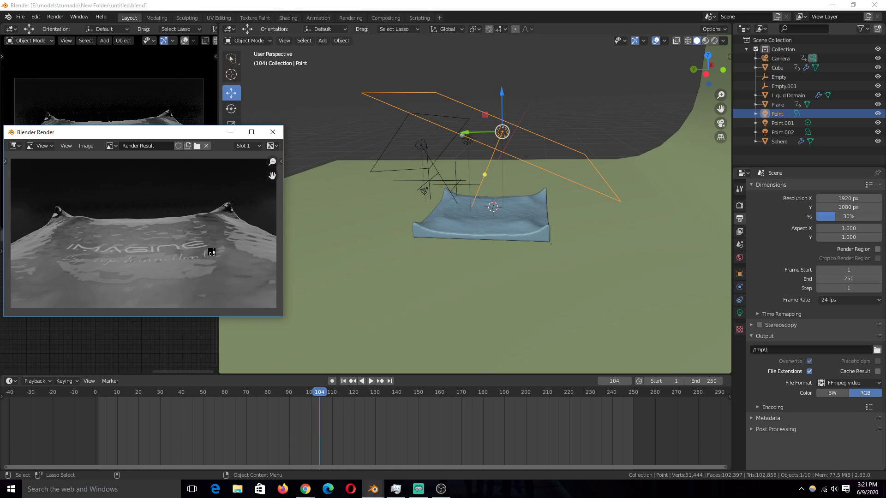
- Stop the viewport animation render with Esc partway through the 250 frames
key("Escape")
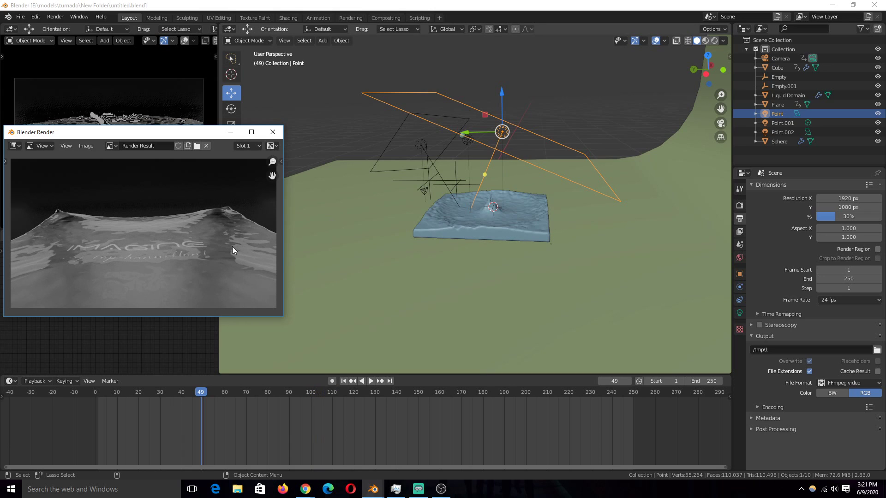
- Save, play back the rendered 10001-0250.mkv video, then deselect all and orbit the slab
key("ctrl+s")
left_click(55, 16)
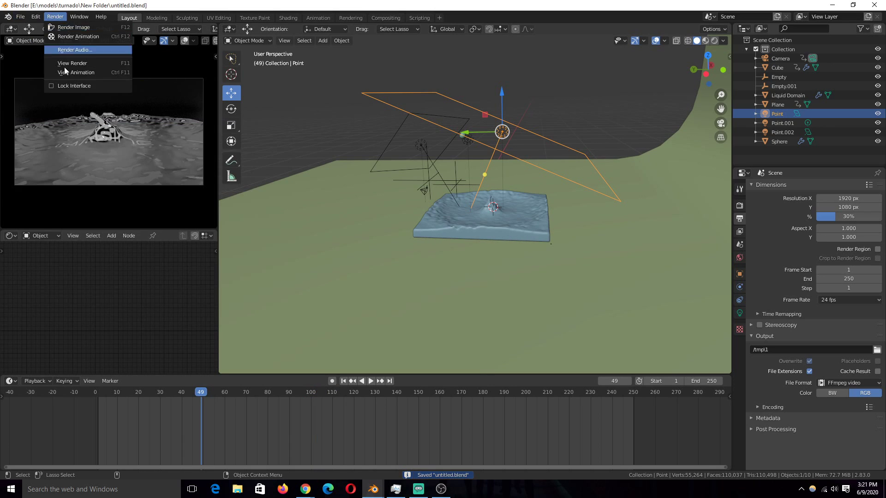
left_click(79, 71)
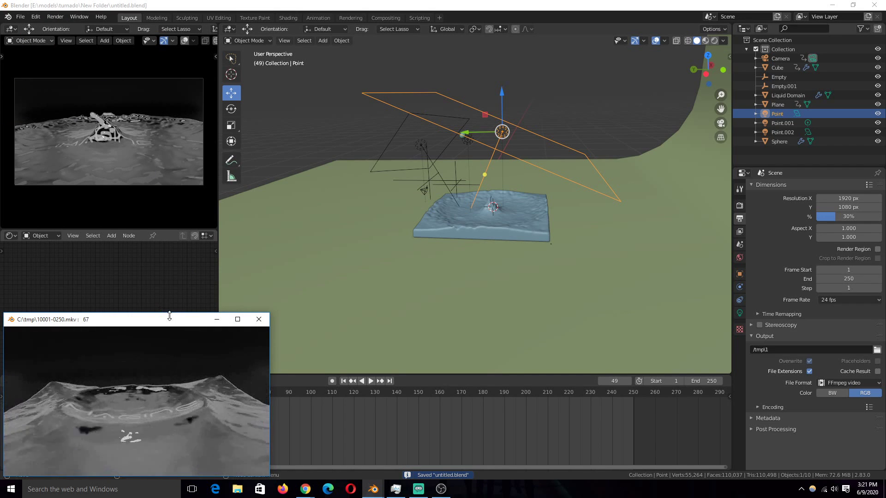
left_click_drag(175, 319, 236, 237)
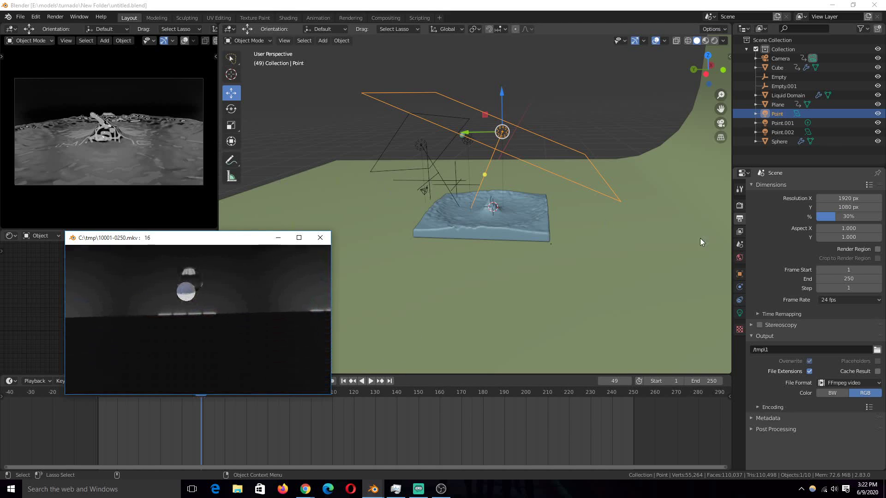
left_click(405, 143)
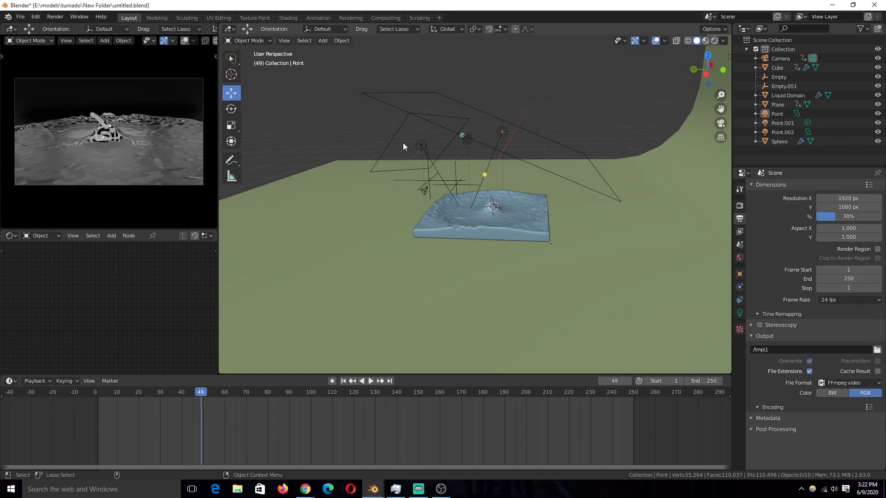
middle_click_drag(406, 147, 447, 169)
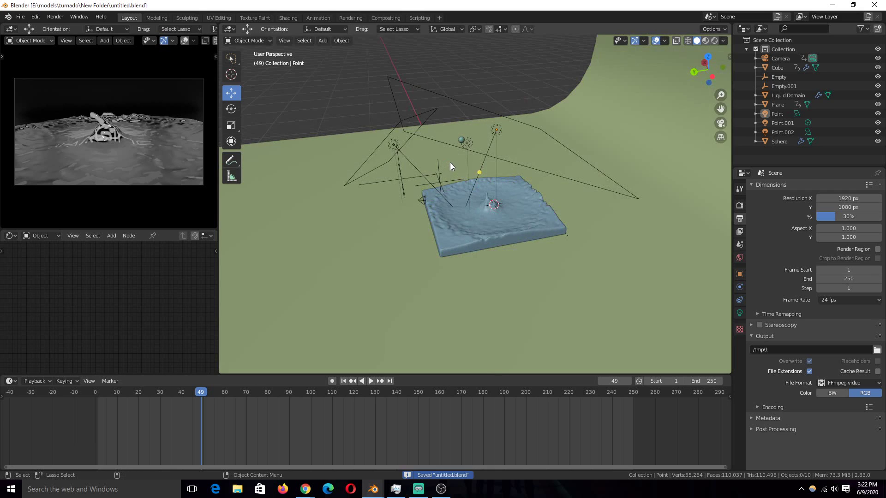